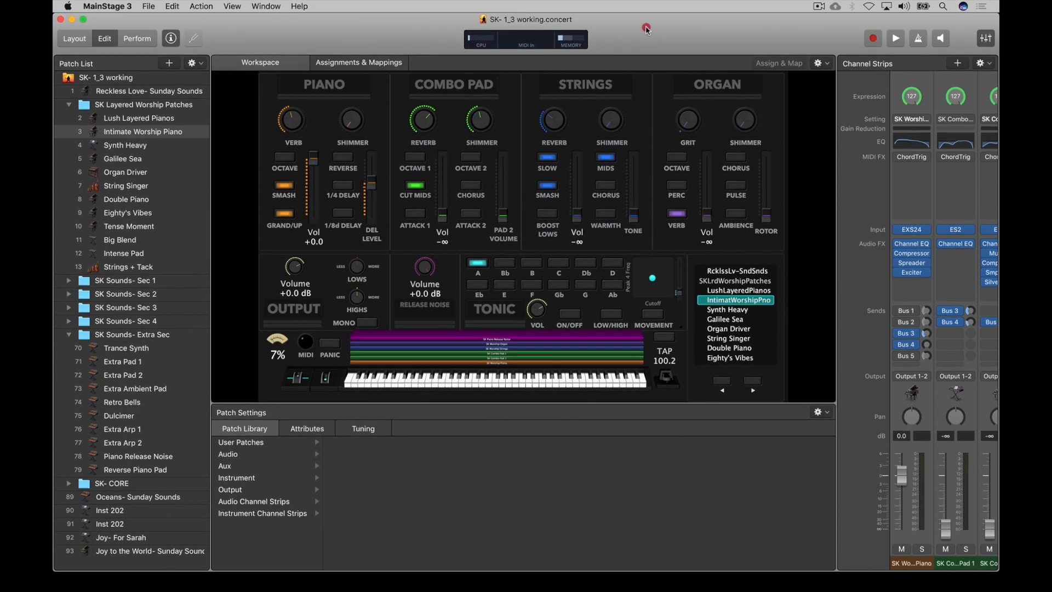
{"action": "left_click", "coordinate": [645, 26]}
{"action": "left_click", "coordinate": [671, 25]}
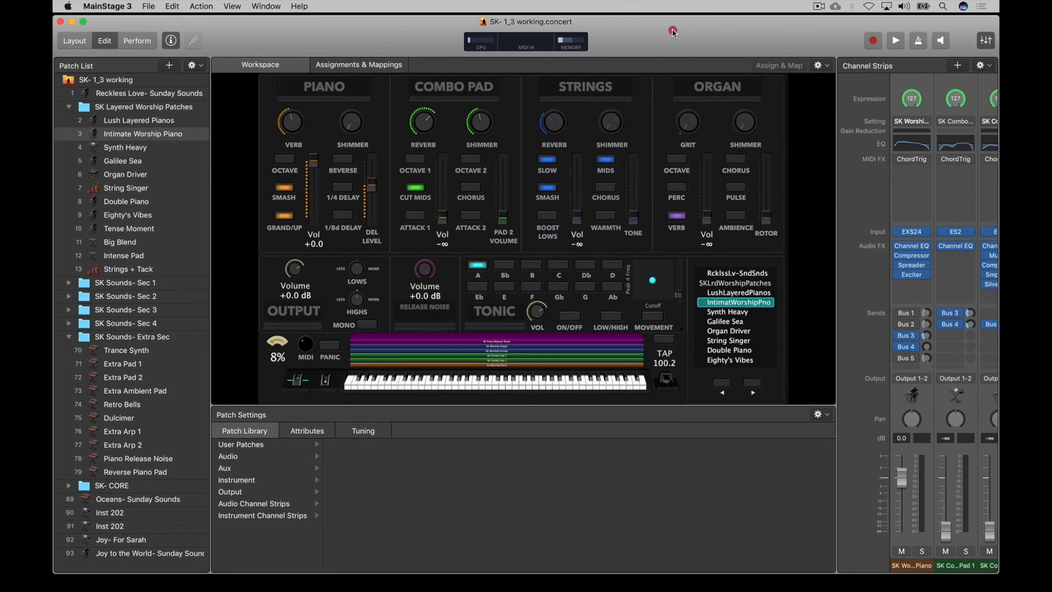
{"action": "left_click", "coordinate": [673, 30]}
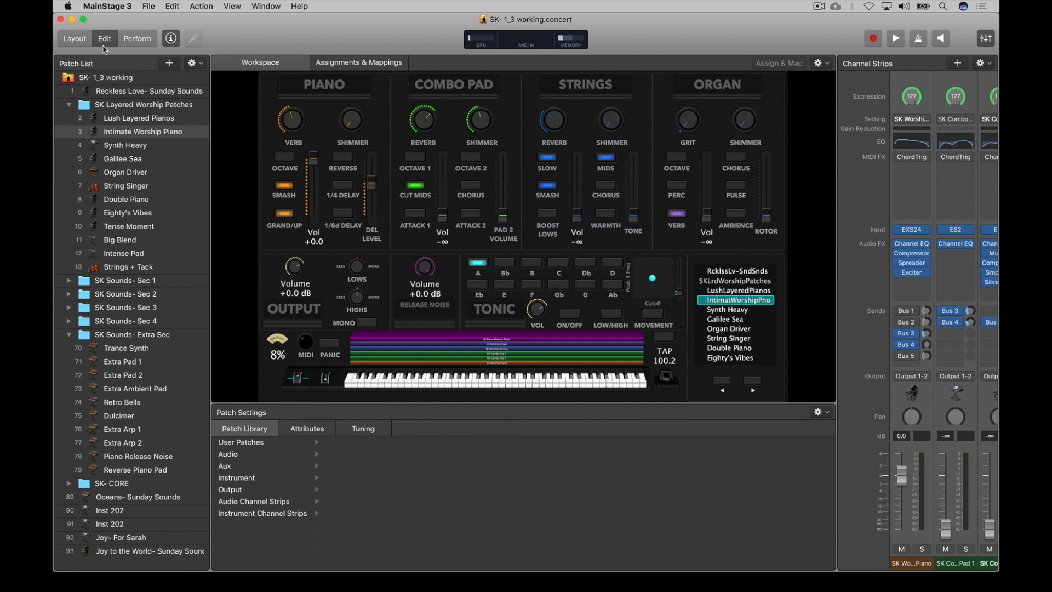
Step: Close the open concert and create a new one from the Keyboard Minimalist template in the Keyboards category
{"action": "left_click", "coordinate": [61, 20]}
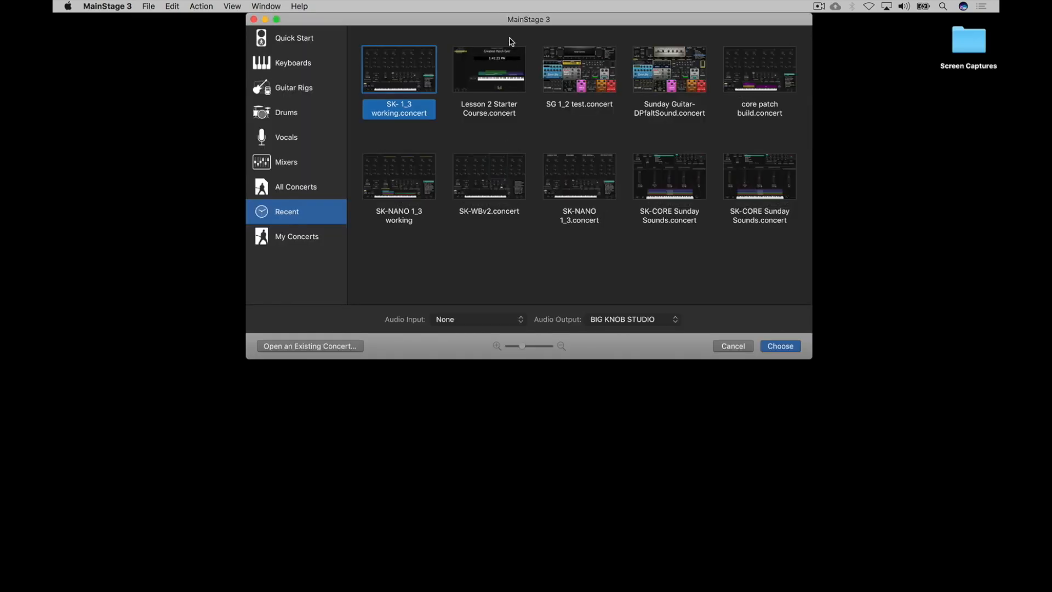
{"action": "mouse_move", "coordinate": [508, 17]}
{"action": "left_mouse_down"}
{"action": "mouse_move", "coordinate": [506, 38]}
{"action": "mouse_move", "coordinate": [511, 7]}
{"action": "left_mouse_up"}
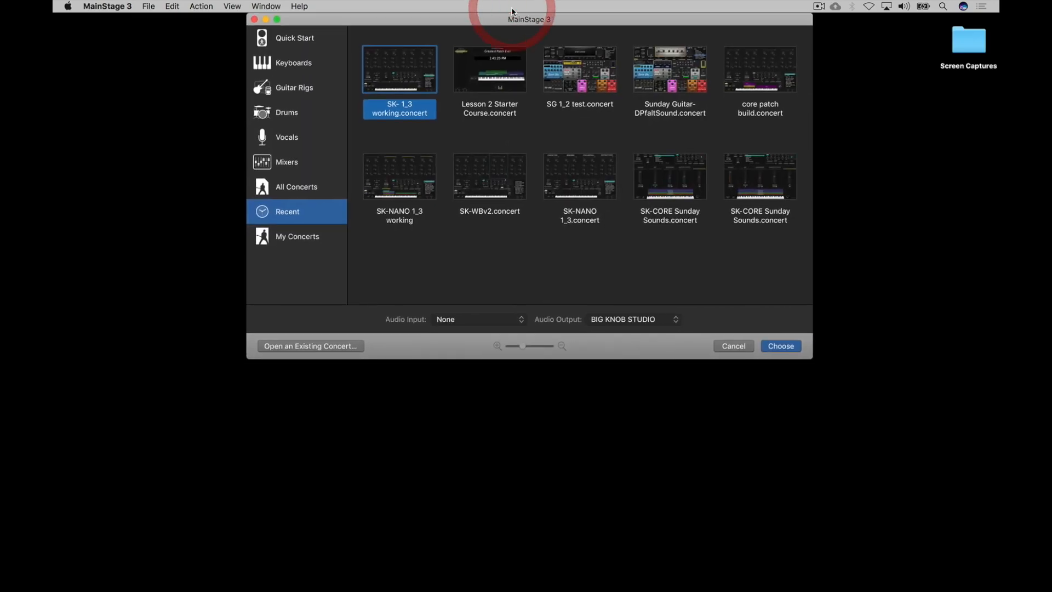
{"action": "left_click", "coordinate": [309, 70]}
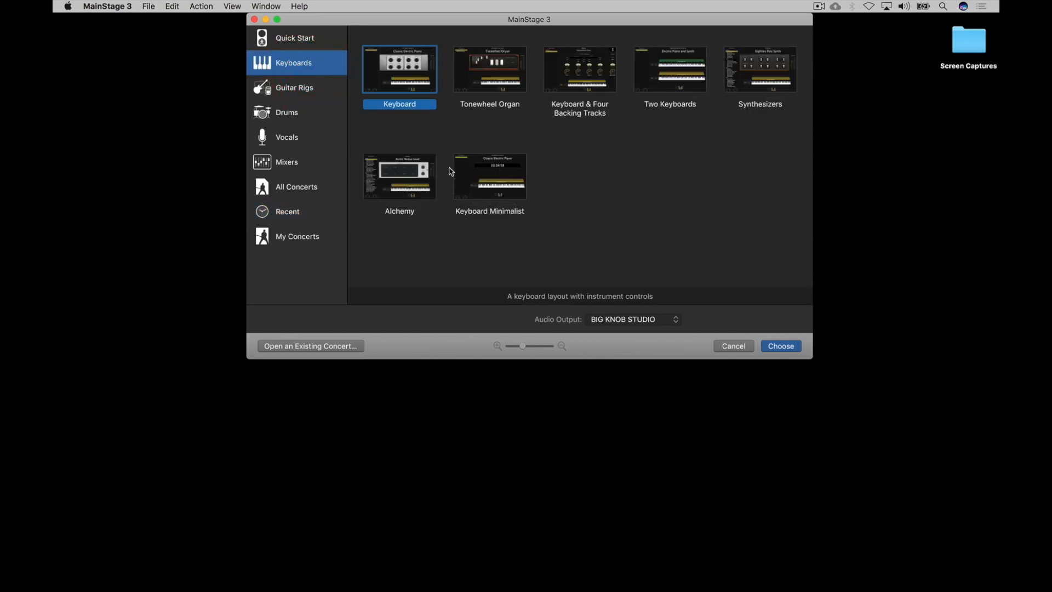
{"action": "left_click", "coordinate": [479, 168]}
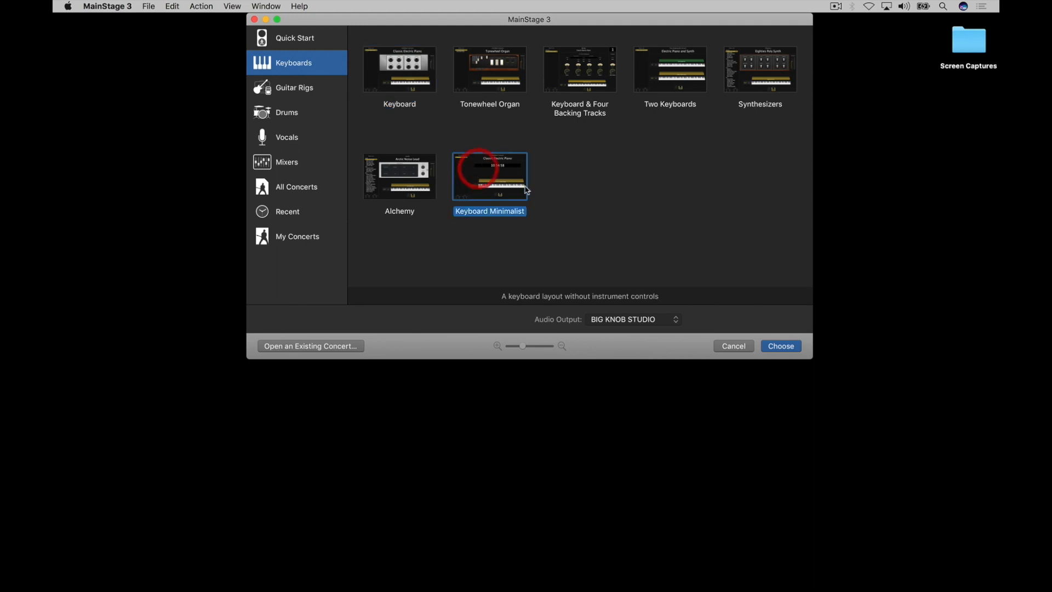
{"action": "left_click", "coordinate": [780, 345]}
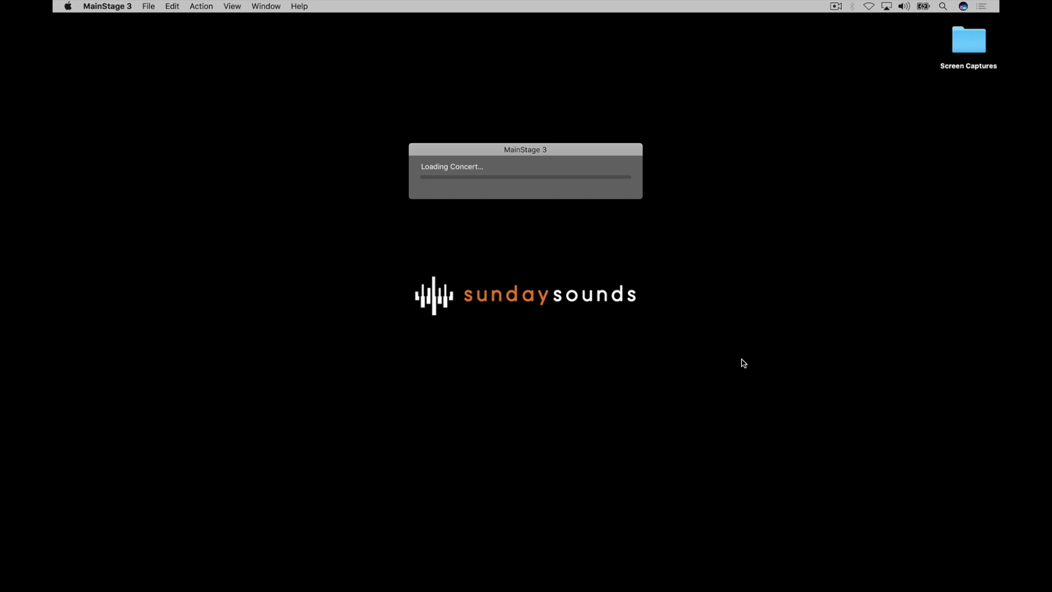
{"action": "left_click_drag", "start_coordinate": [536, 151], "coordinate": [535, 209]}
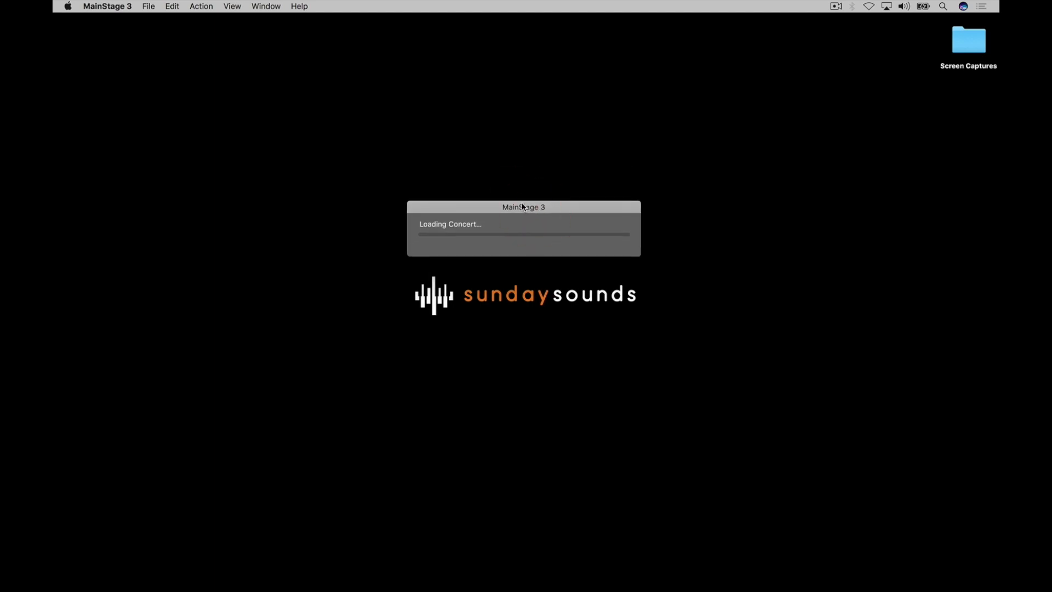
{"action": "left_click_drag", "start_coordinate": [522, 206], "coordinate": [524, 205]}
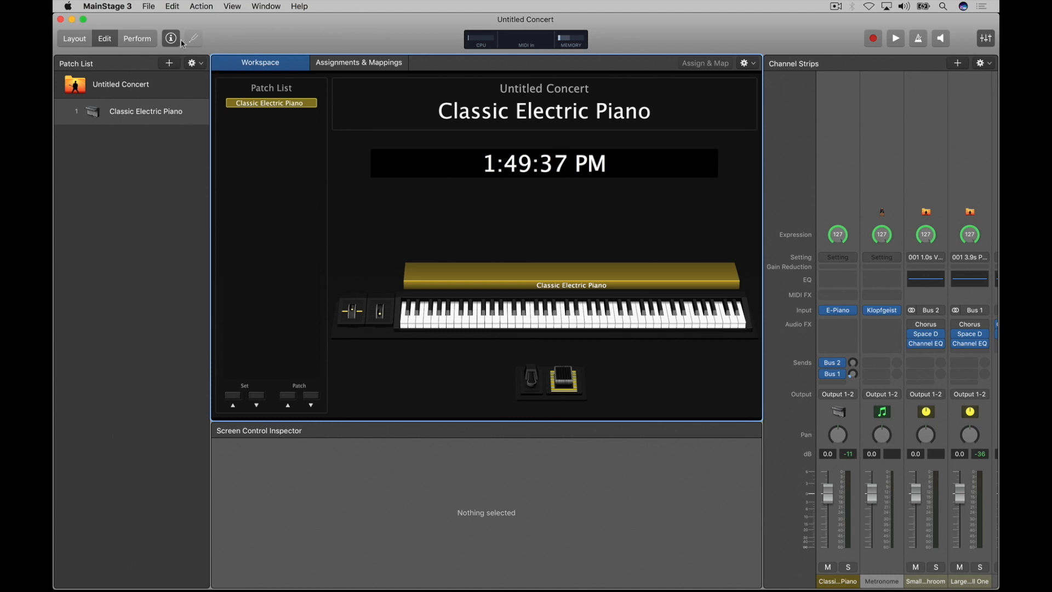
Step: View the new concert in Perform mode and Layout mode, and return to Edit mode
{"action": "left_click", "coordinate": [135, 38]}
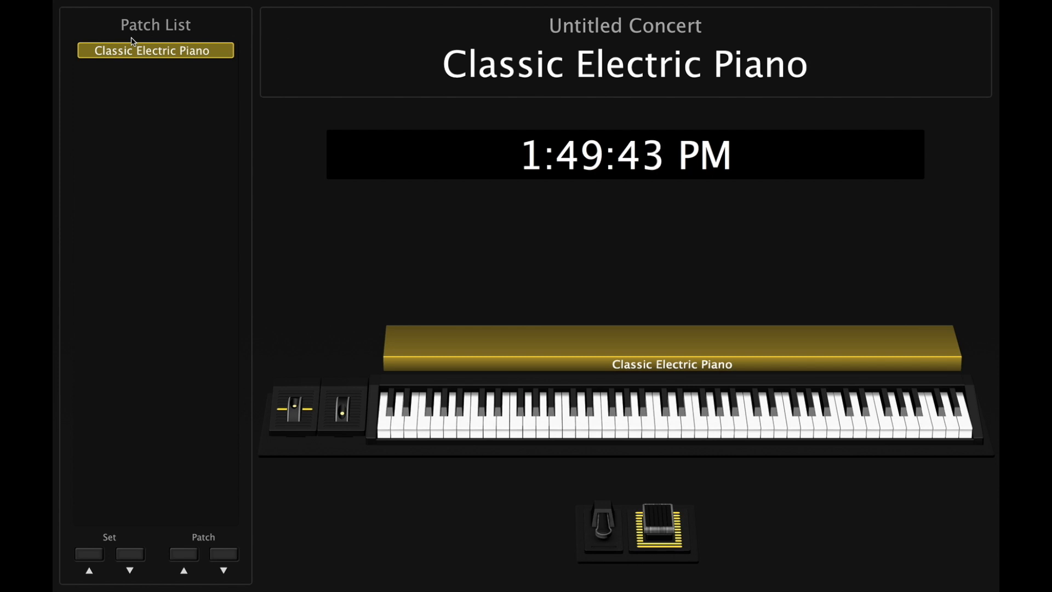
{"action": "key", "text": "Escape"}
{"action": "left_click", "coordinate": [73, 40]}
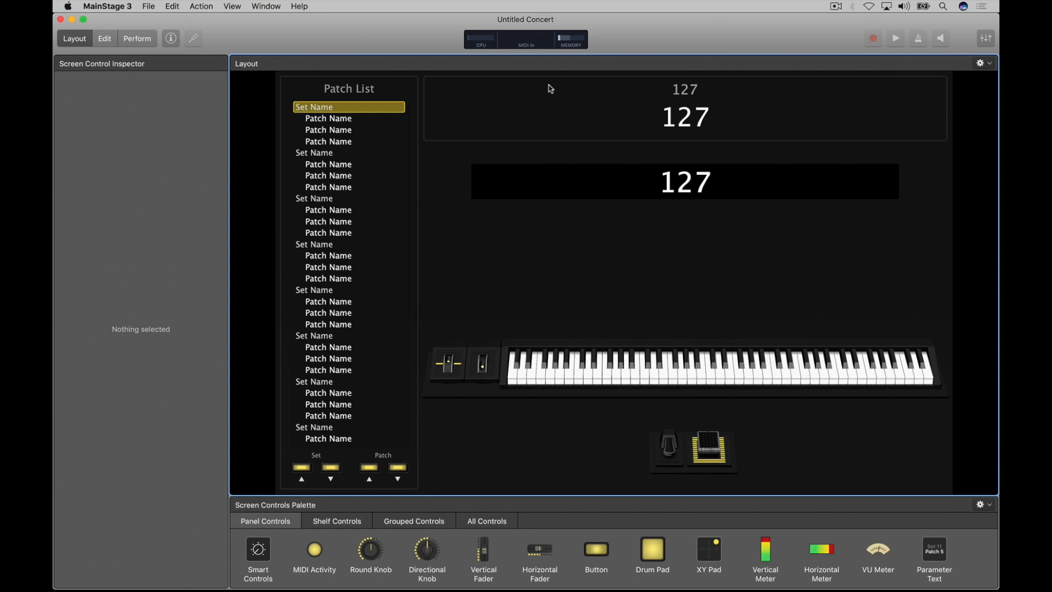
{"action": "left_click", "coordinate": [105, 39]}
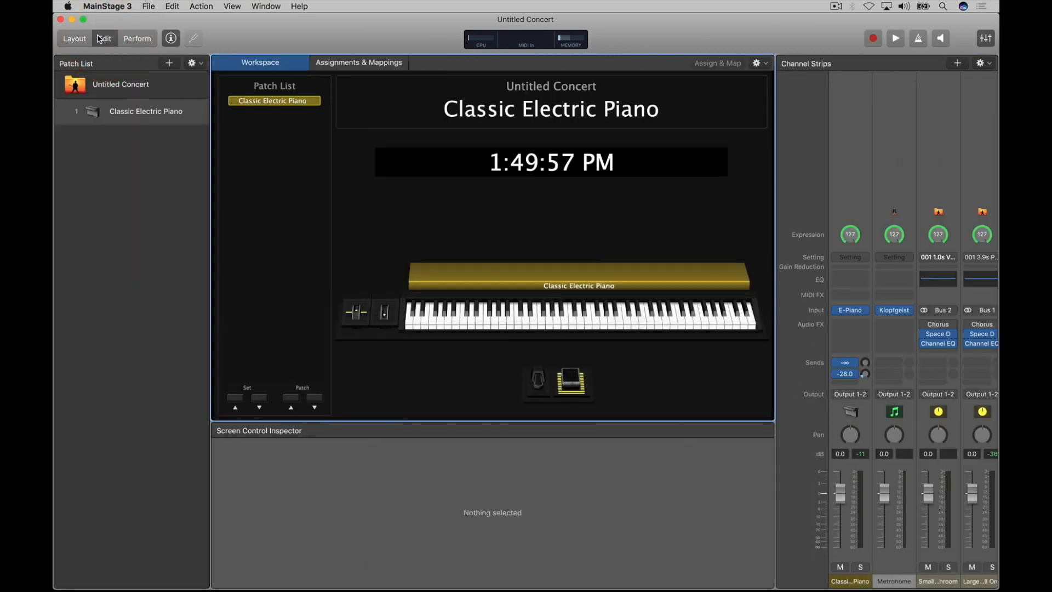
Step: Inspect the Classic Electric Piano patch, its channel strip and its E-Piano instrument plug-in window, and close the plug-in window
{"action": "left_click", "coordinate": [180, 113]}
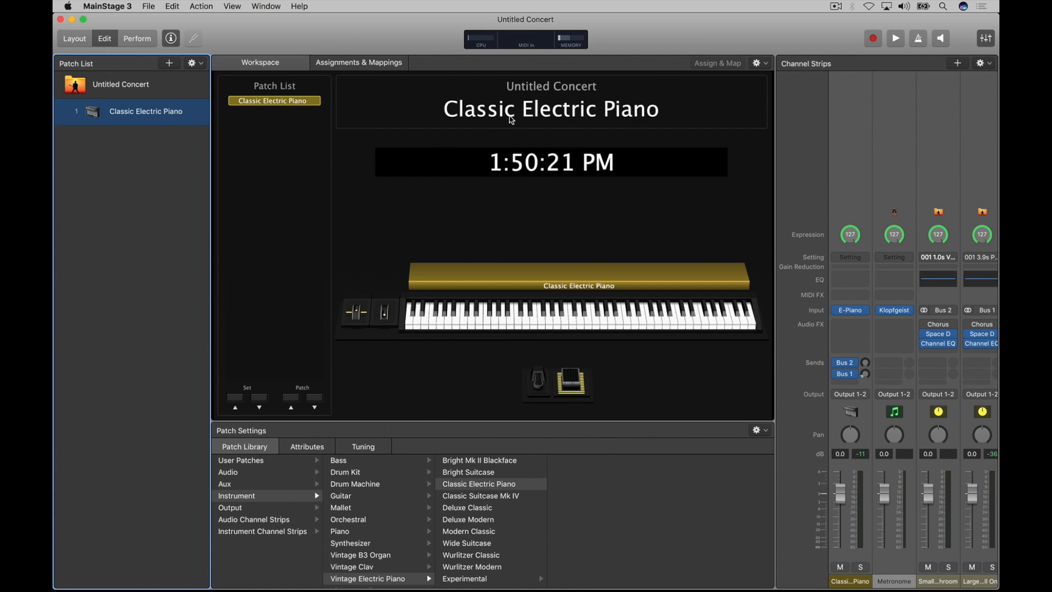
{"action": "left_click", "coordinate": [852, 160]}
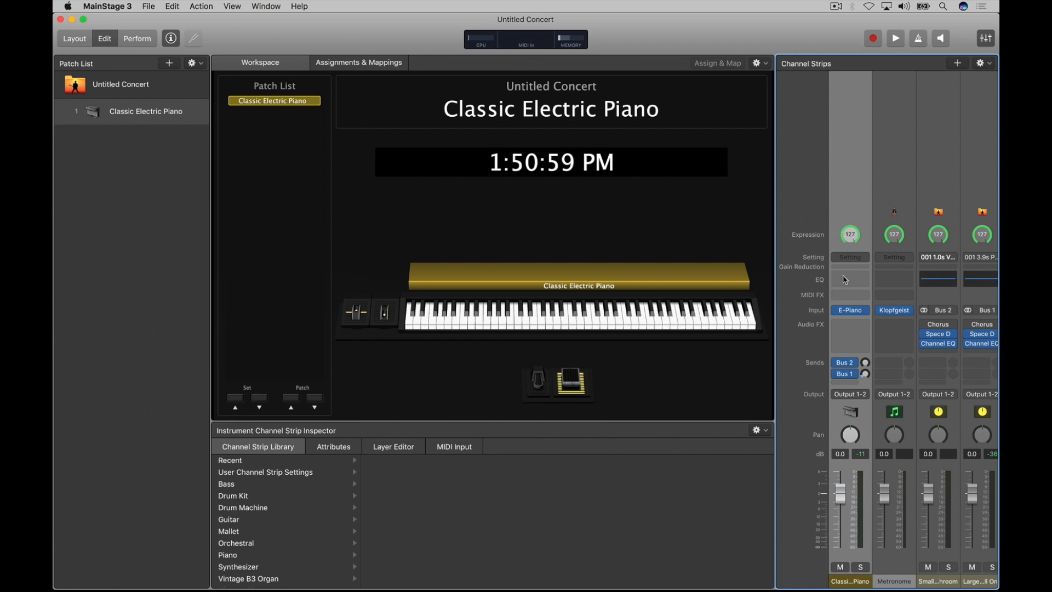
{"action": "mouse_move", "coordinate": [857, 311]}
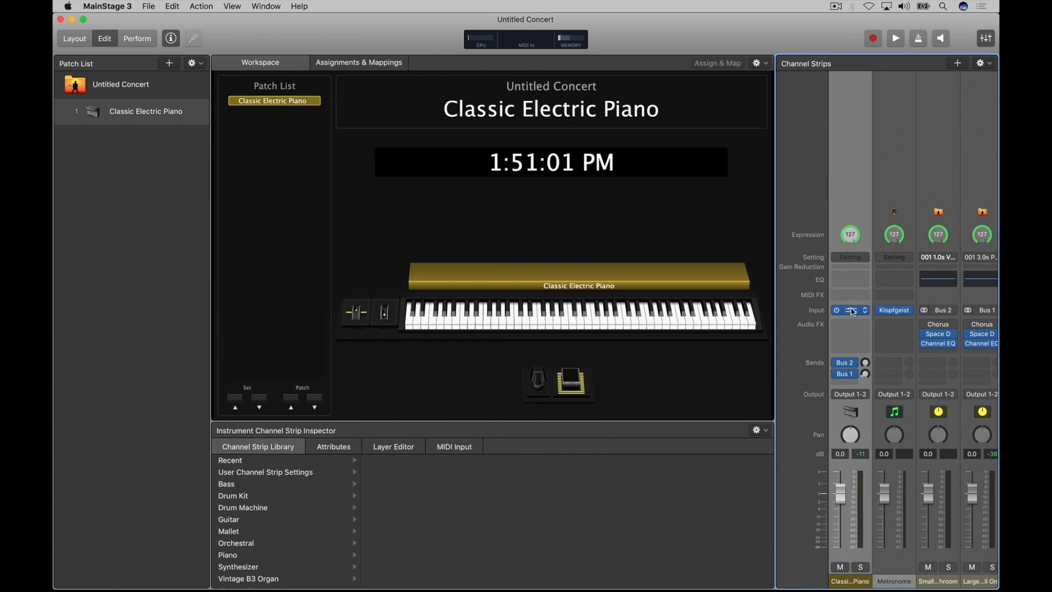
{"action": "left_click", "coordinate": [851, 312]}
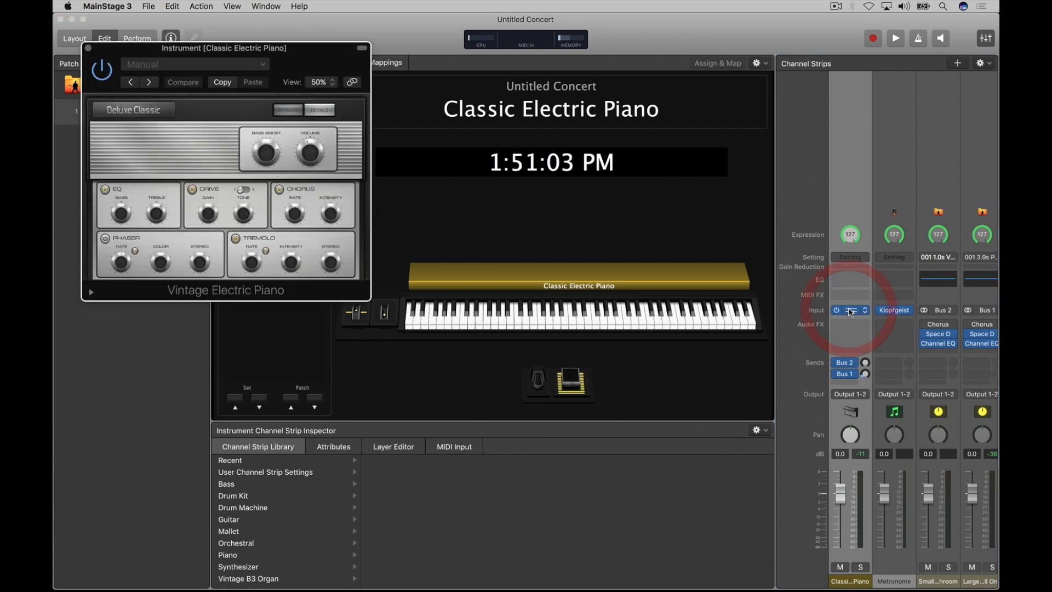
{"action": "left_click_drag", "start_coordinate": [309, 62], "coordinate": [500, 57]}
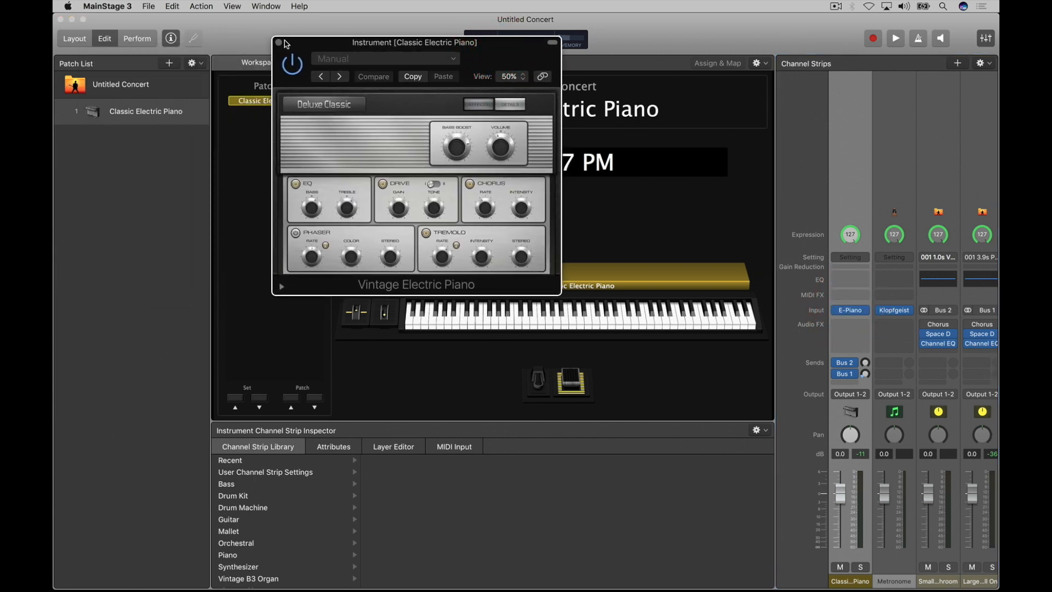
{"action": "left_click", "coordinate": [278, 42]}
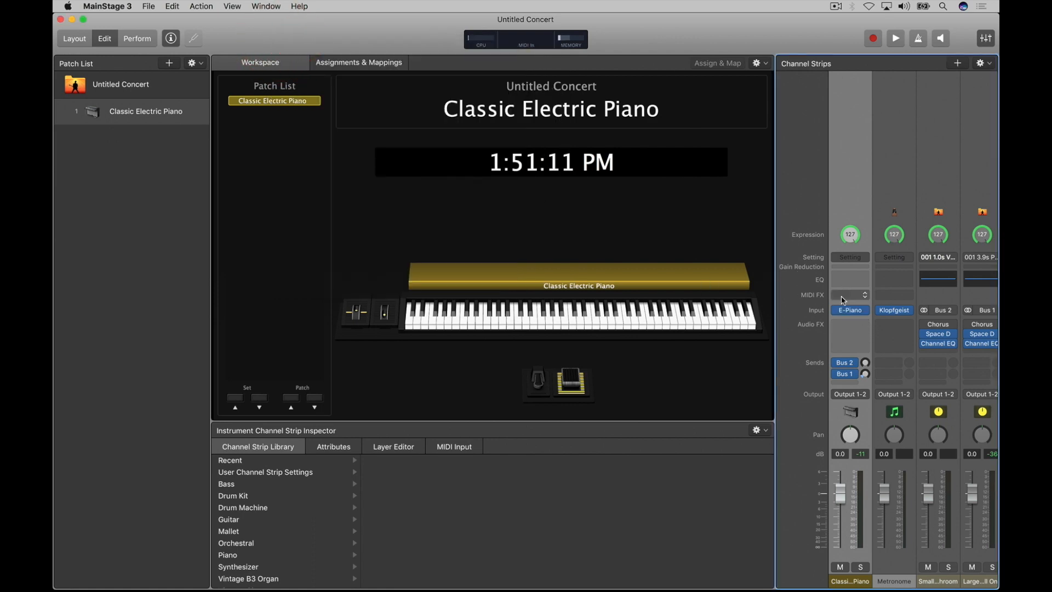
Step: Move the Classic Electric Piano channel strip's volume fader and leave it at 1.0 dB
{"action": "mouse_move", "coordinate": [839, 490]}
{"action": "left_mouse_down"}
{"action": "mouse_move", "coordinate": [839, 526]}
{"action": "mouse_move", "coordinate": [839, 484]}
{"action": "mouse_move", "coordinate": [853, 492]}
{"action": "left_mouse_up"}
{"action": "left_click_drag", "start_coordinate": [846, 532], "coordinate": [846, 526]}
{"action": "mouse_move", "coordinate": [840, 485]}
{"action": "left_mouse_down"}
{"action": "mouse_move", "coordinate": [840, 472]}
{"action": "mouse_move", "coordinate": [840, 528]}
{"action": "mouse_move", "coordinate": [841, 490]}
{"action": "left_mouse_up"}
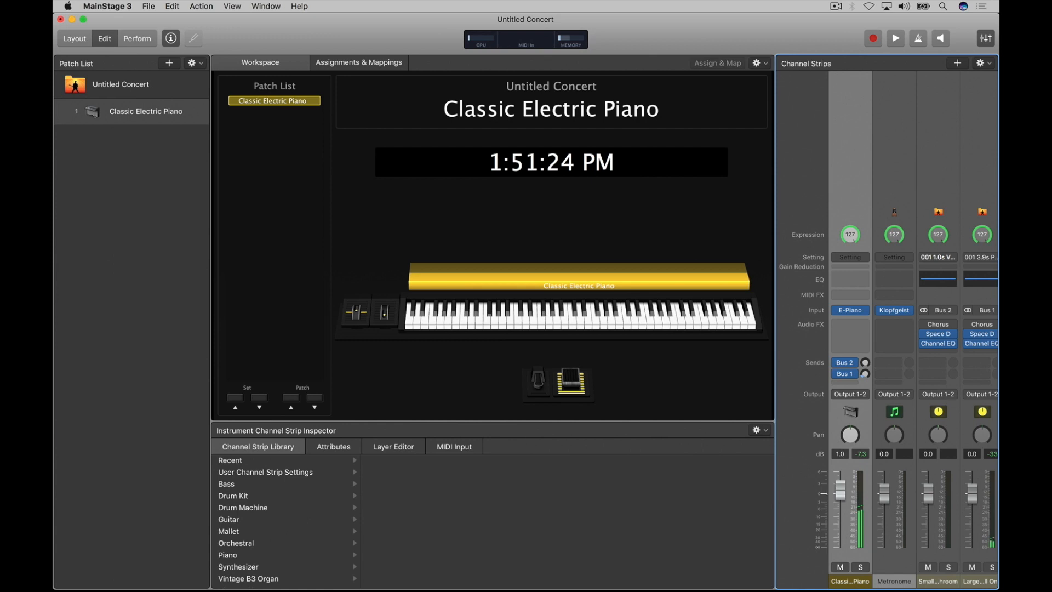
Step: Try out the mute and solo controls of the Classic Electric Piano channel strip, leaving both off
{"action": "left_click", "coordinate": [841, 569]}
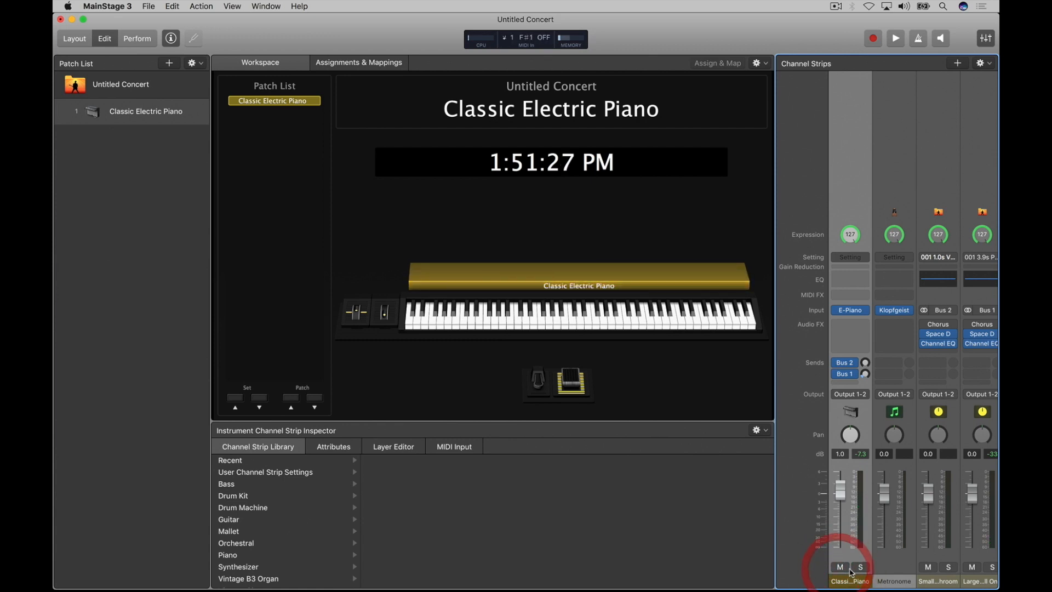
{"action": "left_click", "coordinate": [860, 568]}
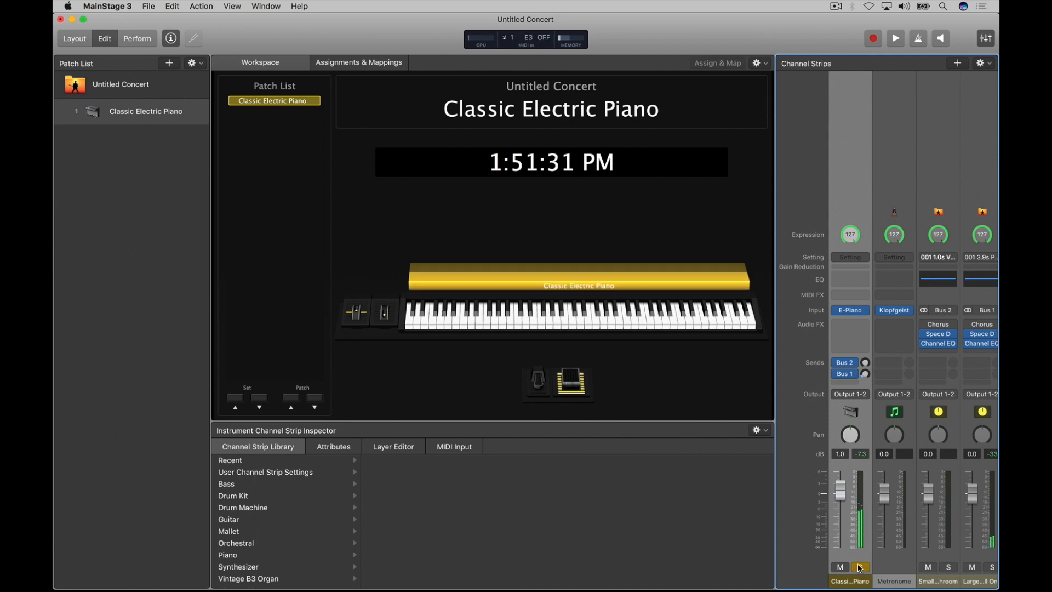
{"action": "left_click", "coordinate": [859, 567]}
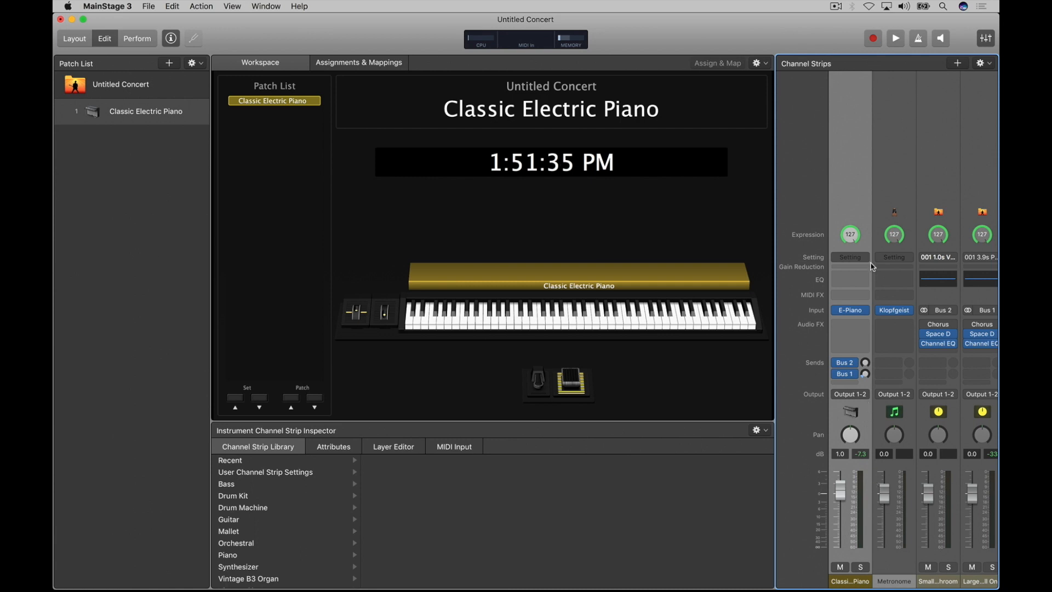
Step: Add a new patch to the concert and name it "Greatest Patch Ever"
{"action": "left_click", "coordinate": [859, 127]}
{"action": "left_click", "coordinate": [137, 174]}
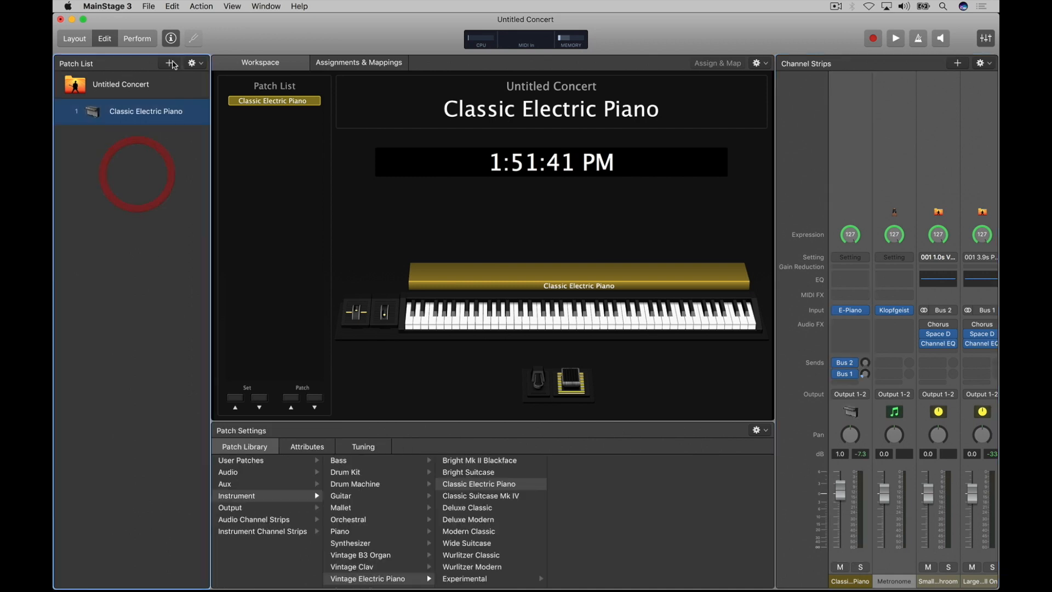
{"action": "left_click", "coordinate": [169, 63]}
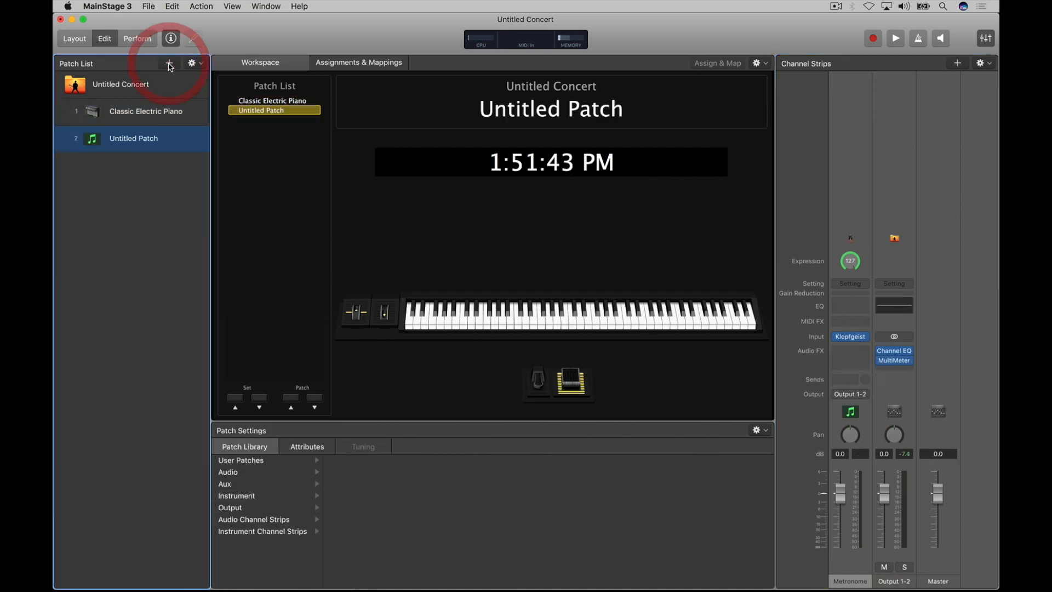
{"action": "left_click", "coordinate": [141, 250]}
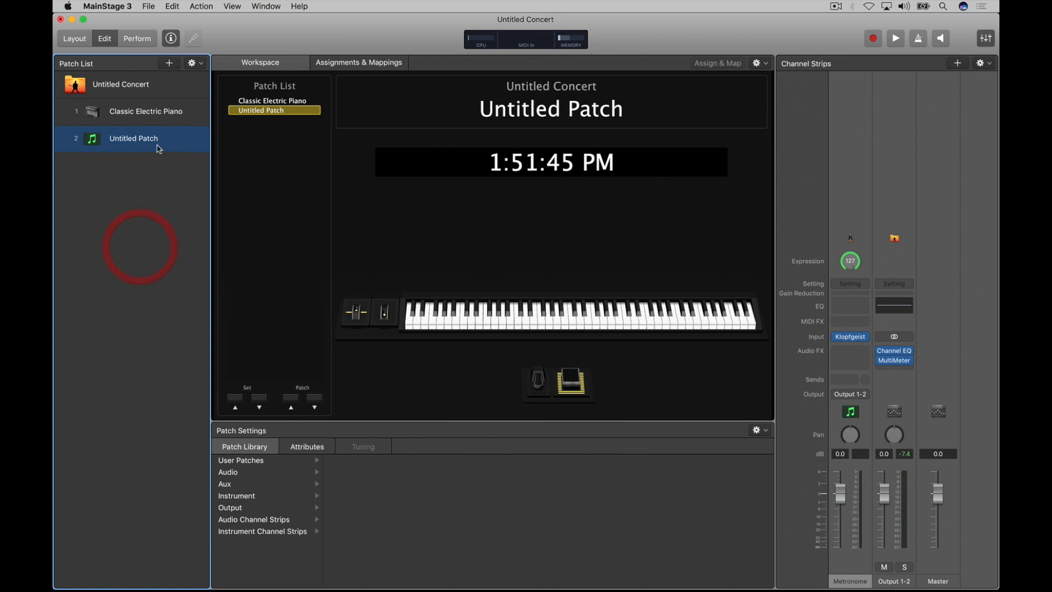
{"action": "double_click", "coordinate": [137, 141]}
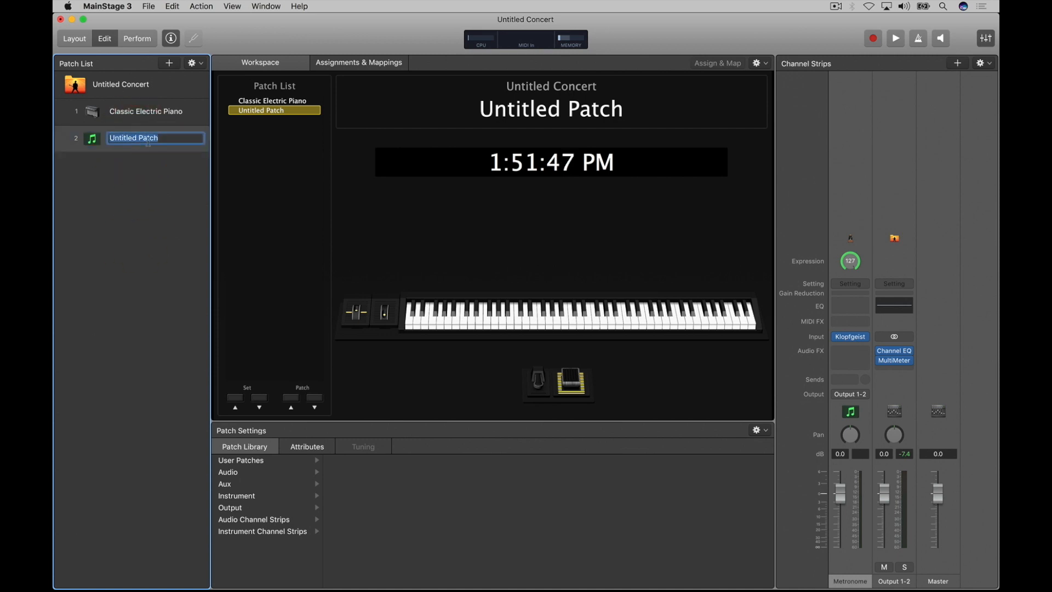
{"action": "type", "text": "Greatest "}
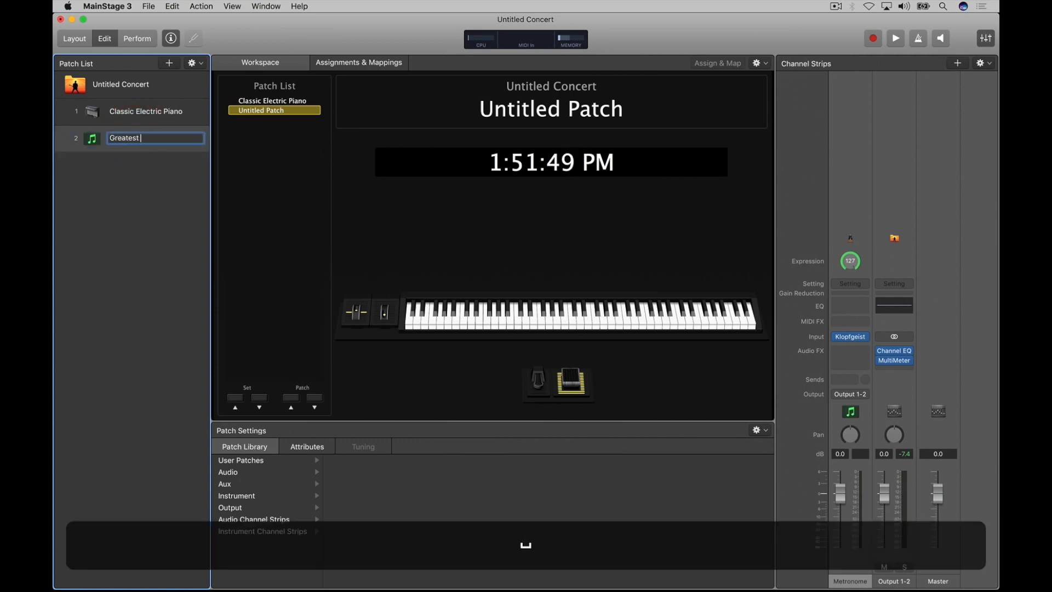
{"action": "type", "text": "Patch Ever"}
{"action": "key", "text": "Return"}
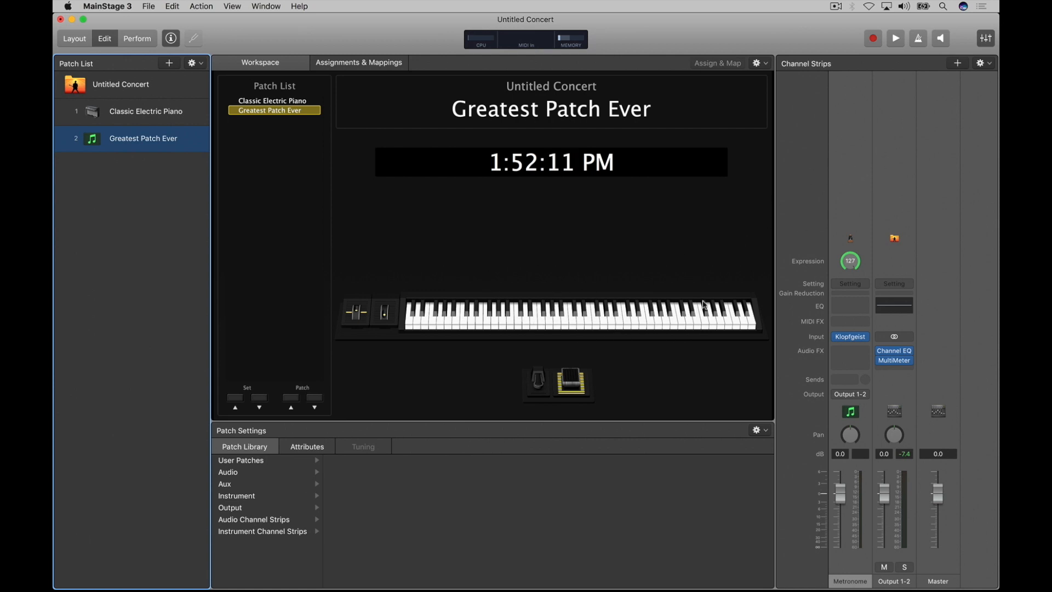
Step: Add one Instrument channel strip to Greatest Patch Ever, with Keyboard 1 as MIDI input and Output 1-2 as output
{"action": "left_click", "coordinate": [182, 115]}
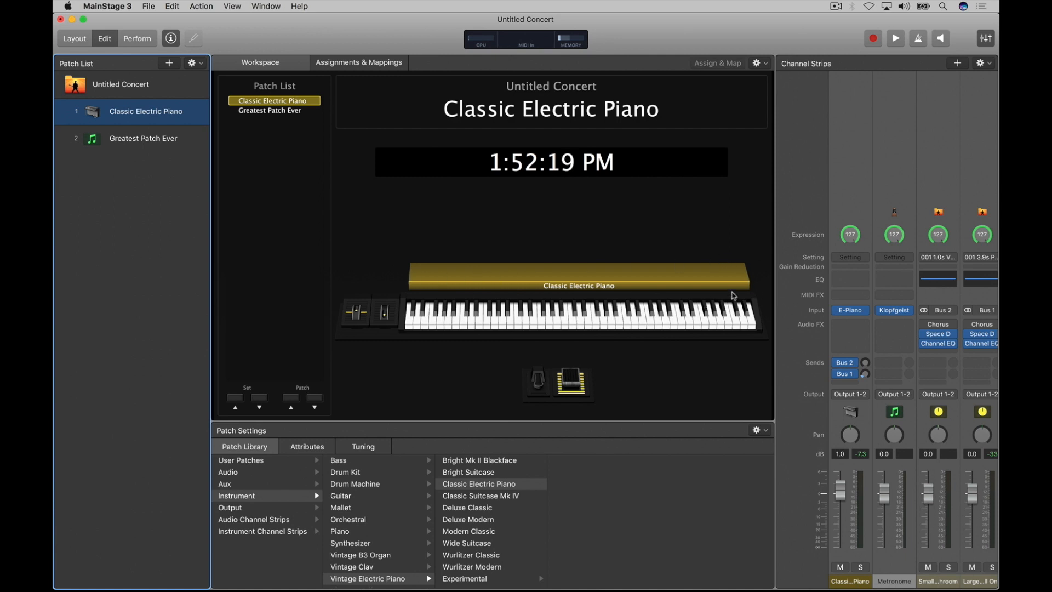
{"action": "left_click", "coordinate": [155, 139]}
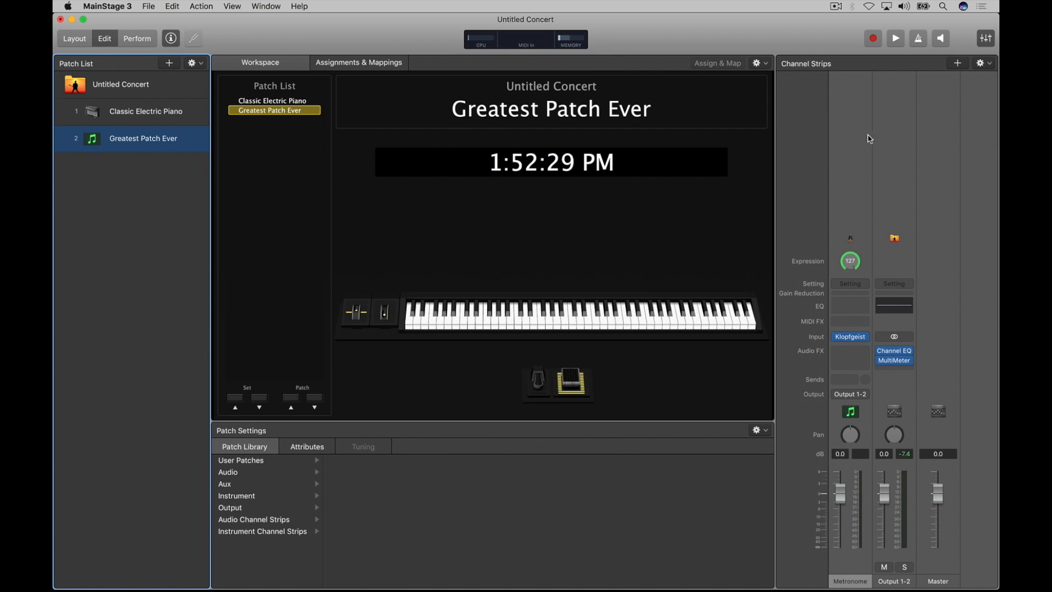
{"action": "left_click", "coordinate": [959, 65]}
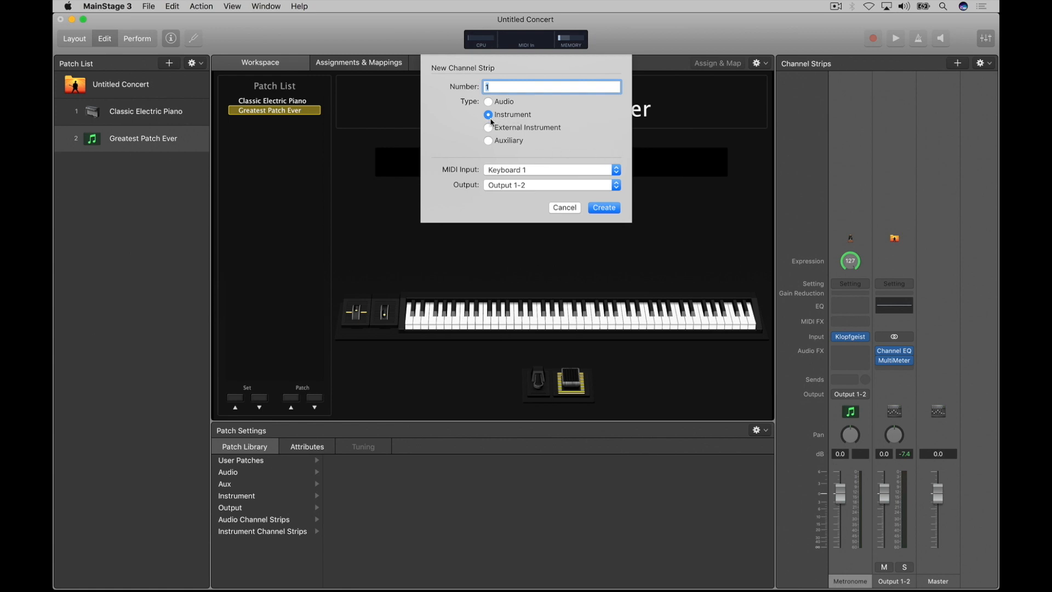
{"action": "left_click", "coordinate": [603, 207]}
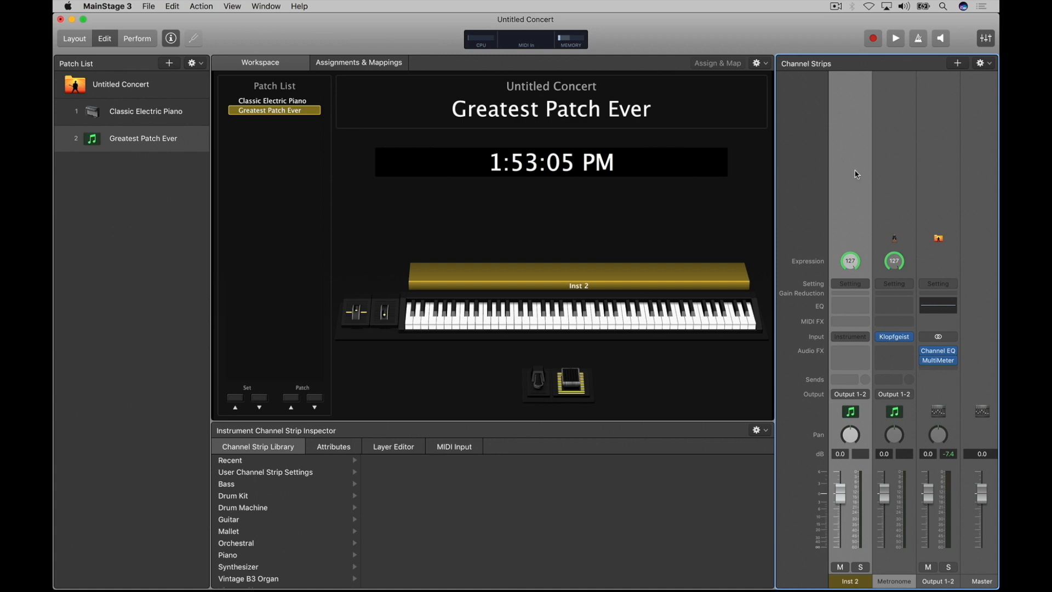
Step: Compare the inspector settings for the new channel strip, the Greatest Patch Ever patch and the foot pedal control beneath the keyboard
{"action": "left_click", "coordinate": [847, 147]}
{"action": "left_click", "coordinate": [166, 138]}
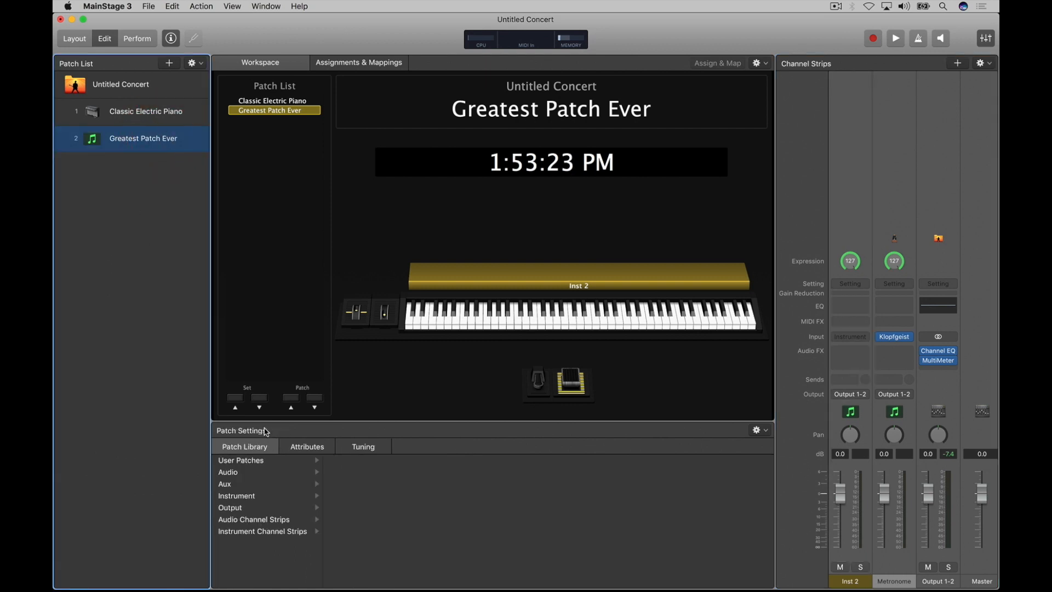
{"action": "left_click", "coordinate": [540, 382]}
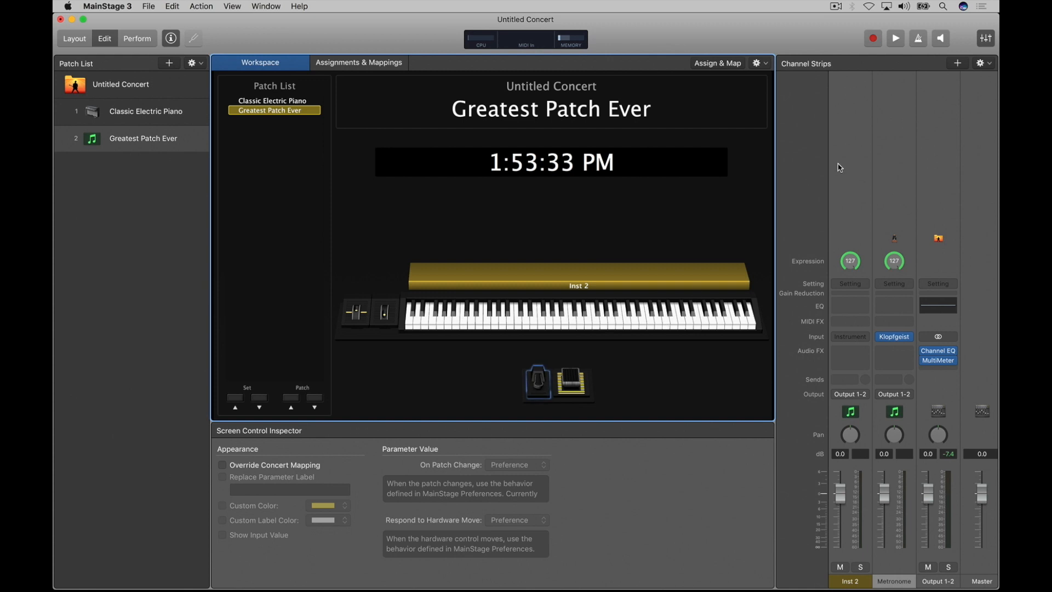
{"action": "left_click", "coordinate": [852, 163]}
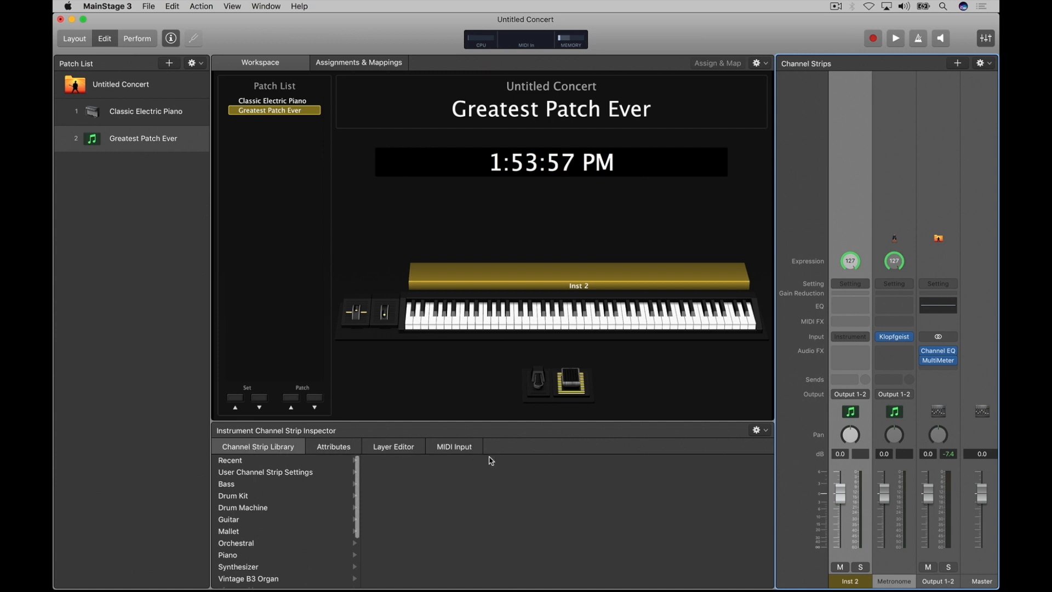
Step: Load the Dark Pad setting from the Synthesizer Pad category onto the Greatest Patch Ever channel strip
{"action": "scroll", "coordinate": [274, 471], "scroll_direction": "down", "scroll_amount": 2}
{"action": "scroll", "coordinate": [274, 473], "scroll_direction": "down", "scroll_amount": 5}
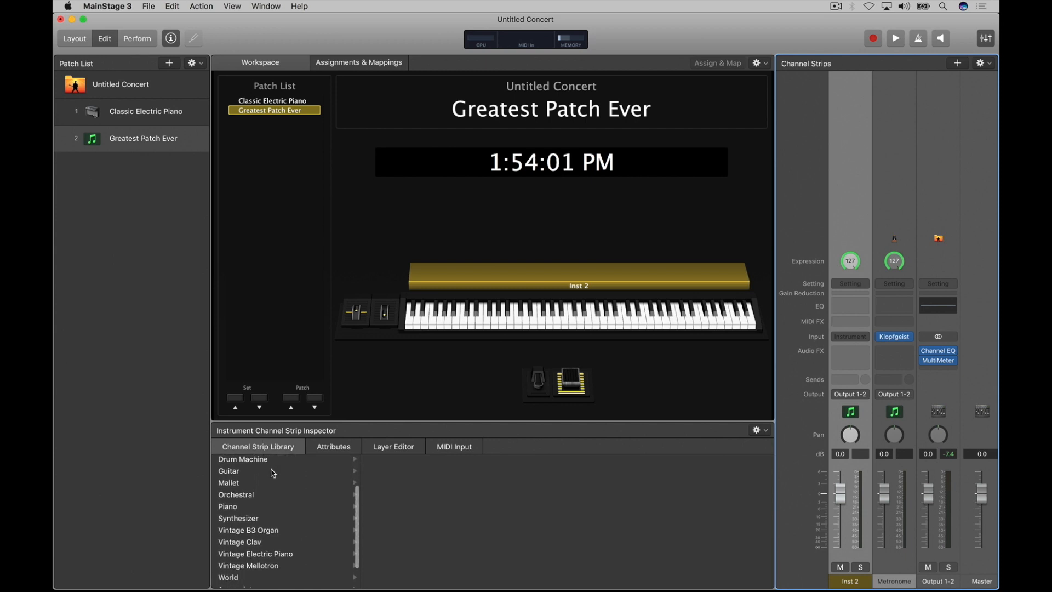
{"action": "scroll", "coordinate": [274, 473], "scroll_direction": "up", "scroll_amount": 3}
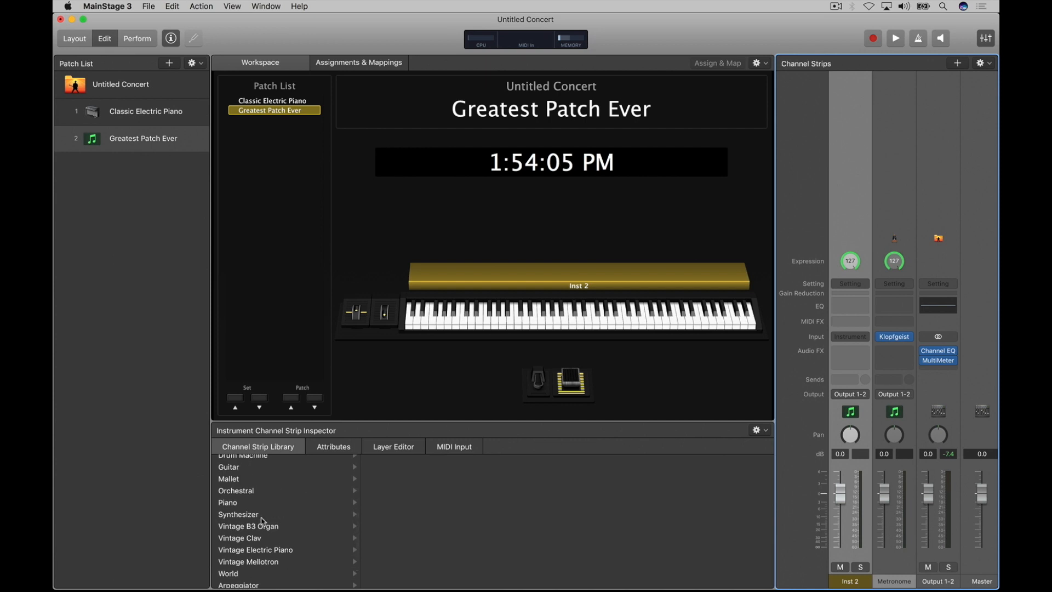
{"action": "left_click", "coordinate": [274, 514]}
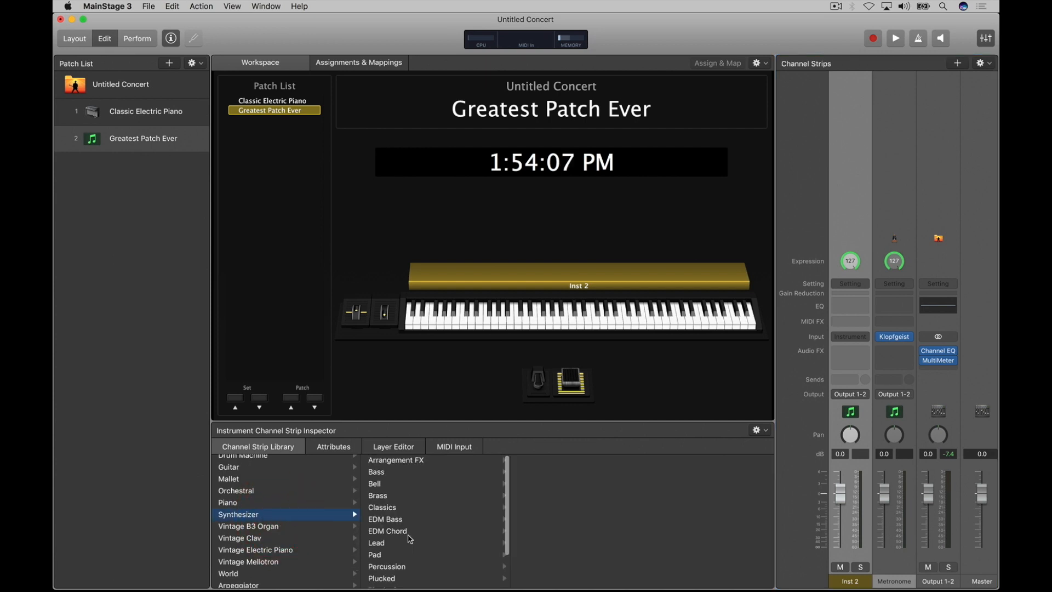
{"action": "scroll", "coordinate": [411, 539], "scroll_direction": "down", "scroll_amount": 1}
{"action": "left_click", "coordinate": [395, 547]}
{"action": "scroll", "coordinate": [538, 489], "scroll_direction": "down", "scroll_amount": 5}
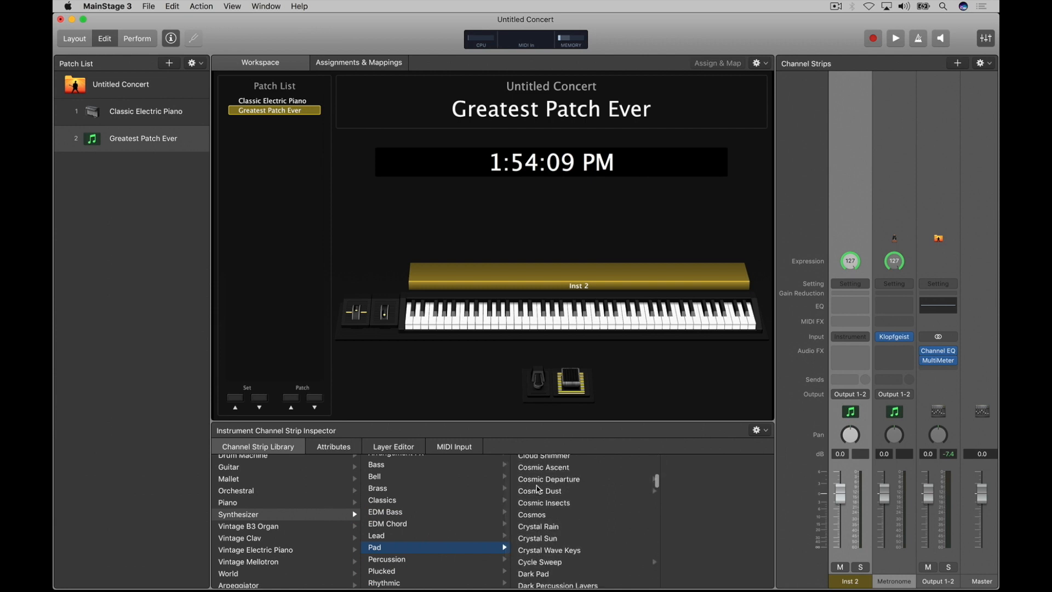
{"action": "scroll", "coordinate": [546, 548], "scroll_direction": "down", "scroll_amount": 3}
{"action": "left_click", "coordinate": [559, 523]}
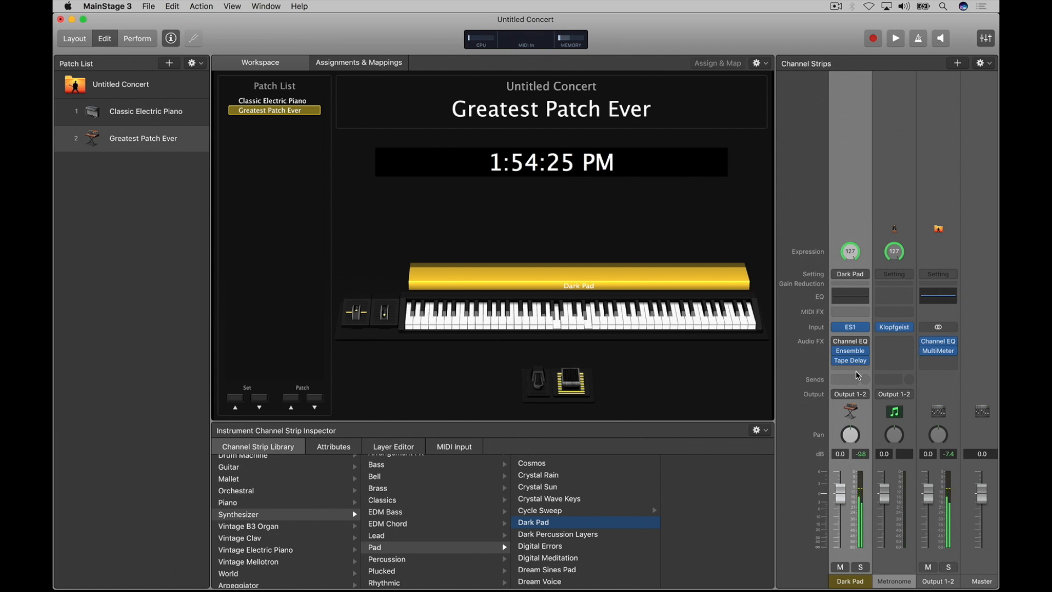
Step: Try out the Dream Voice and Fireflies pad settings on the channel strip and return it to Dark Pad
{"action": "scroll", "coordinate": [588, 541], "scroll_direction": "down", "scroll_amount": 3}
{"action": "left_click", "coordinate": [562, 529]}
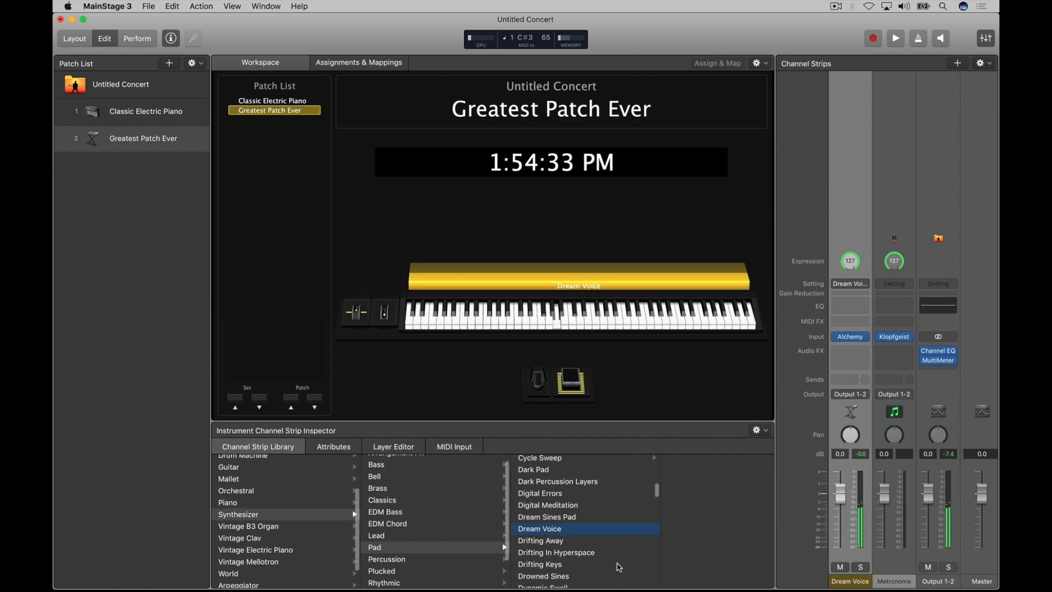
{"action": "scroll", "coordinate": [618, 567], "scroll_direction": "down", "scroll_amount": 5}
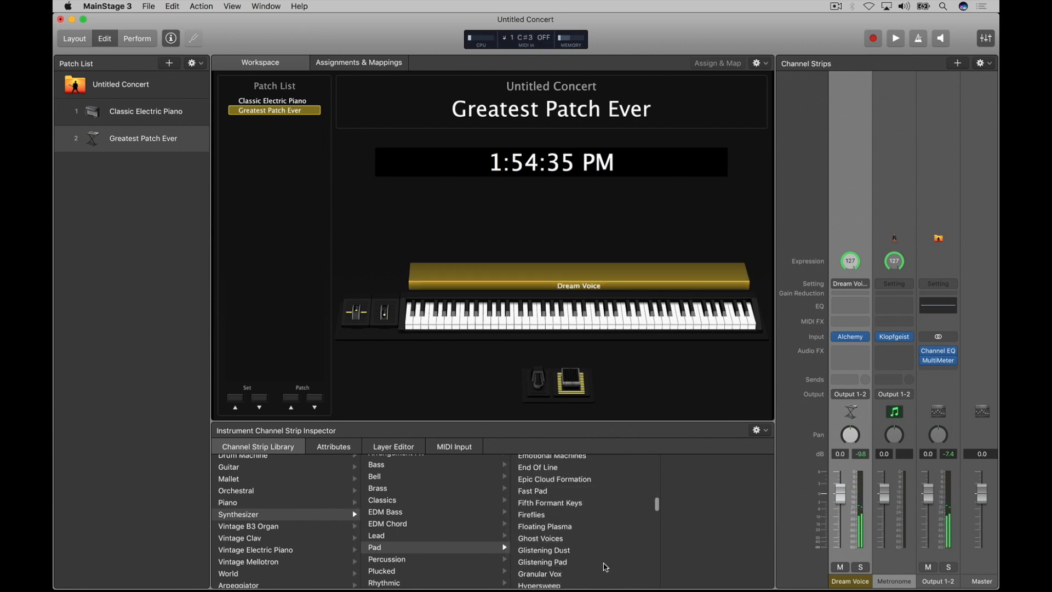
{"action": "left_click", "coordinate": [558, 518]}
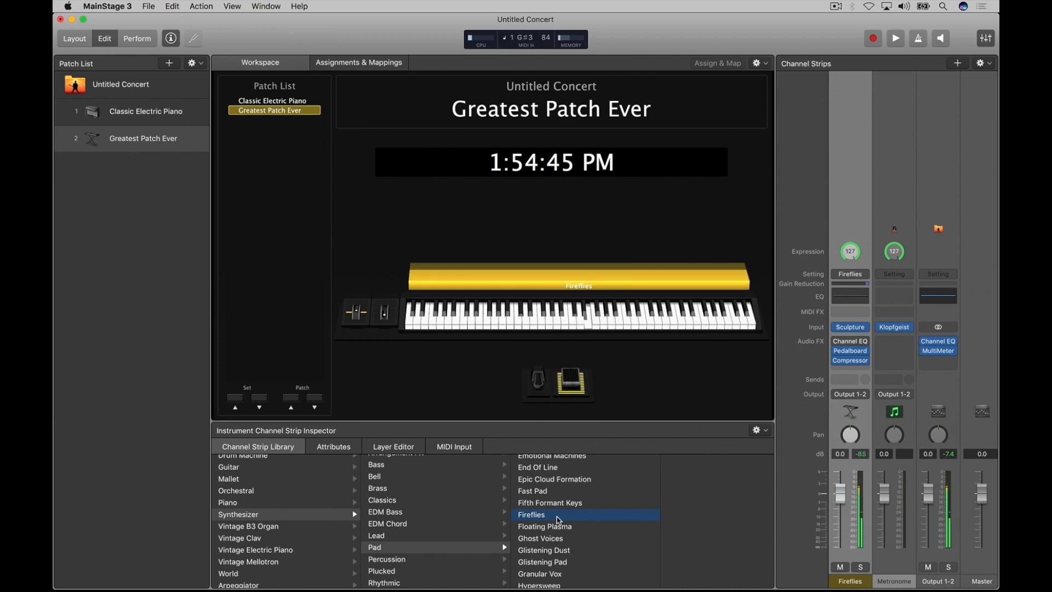
{"action": "scroll", "coordinate": [557, 520], "scroll_direction": "up", "scroll_amount": 5}
{"action": "left_click", "coordinate": [557, 519]}
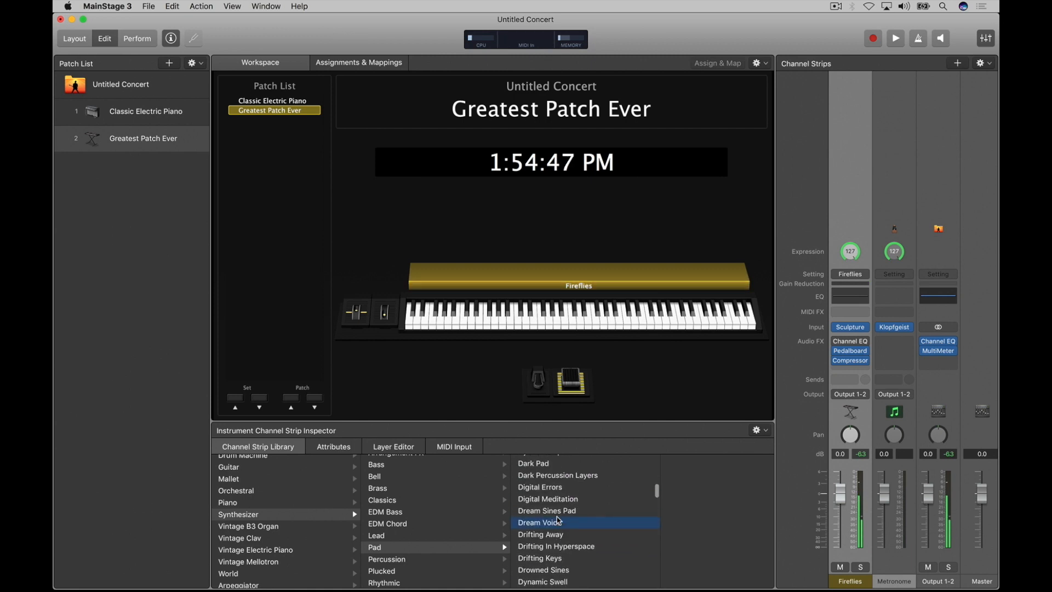
{"action": "scroll", "coordinate": [558, 520], "scroll_direction": "up", "scroll_amount": 3}
{"action": "left_click", "coordinate": [543, 500]}
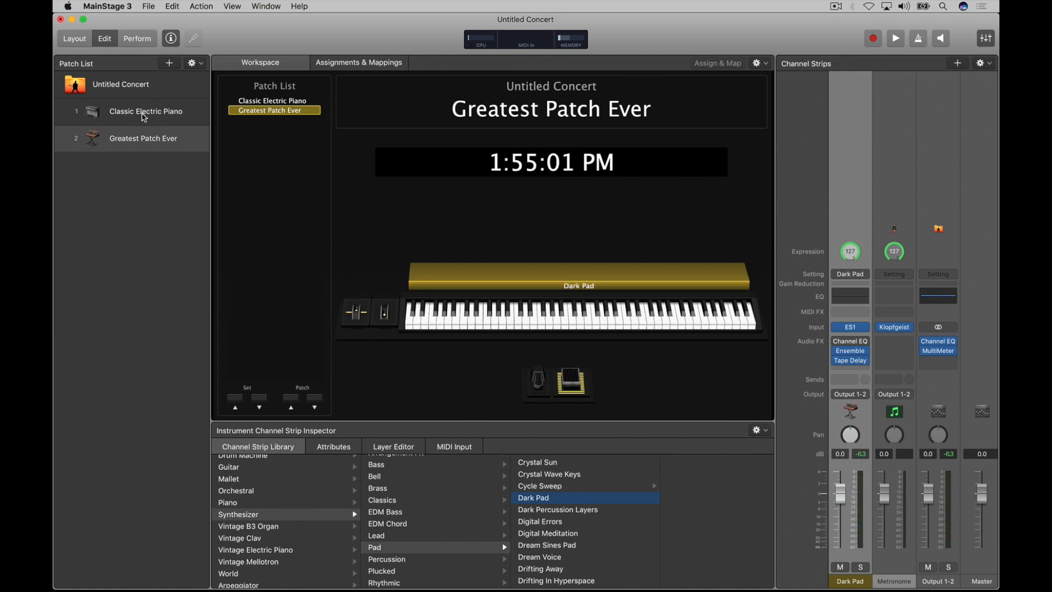
Step: Add one Instrument channel strip to the Classic Electric Piano patch, with Keyboard 1 as MIDI input and Output 1-2 as output
{"action": "left_click", "coordinate": [169, 114]}
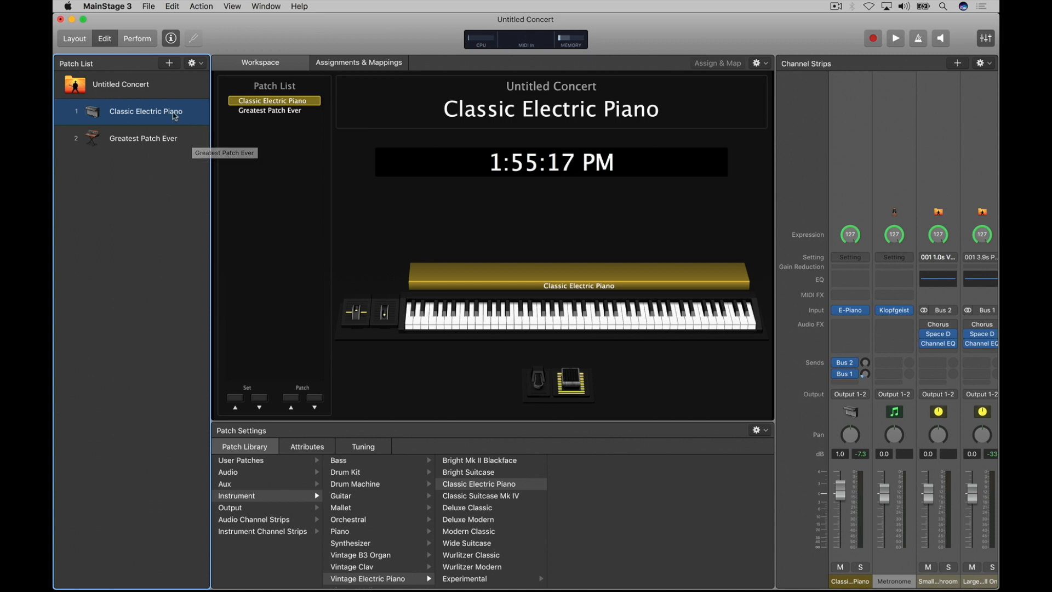
{"action": "left_click", "coordinate": [858, 134]}
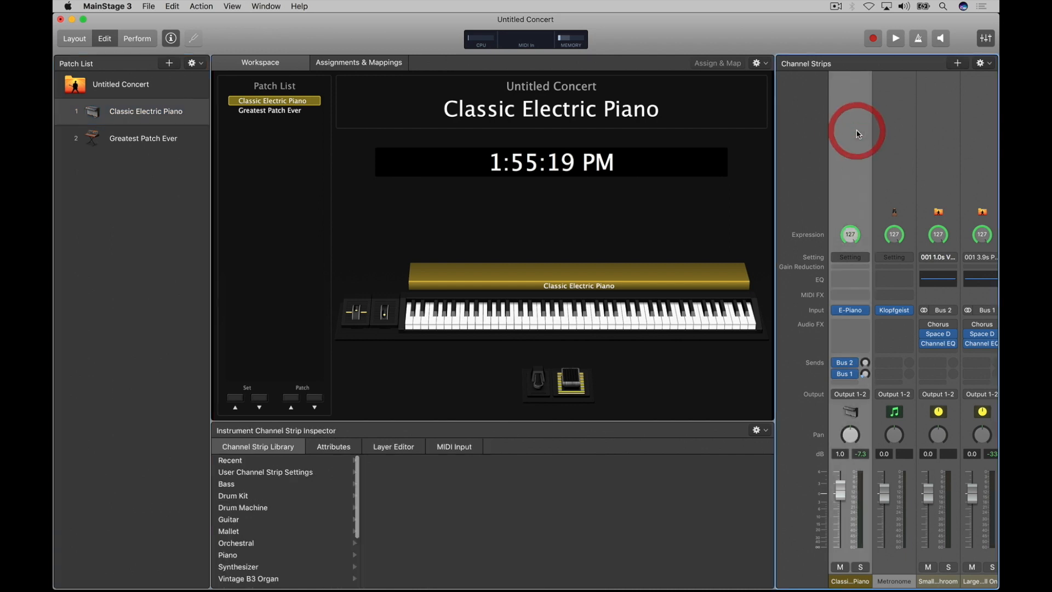
{"action": "left_click", "coordinate": [958, 64]}
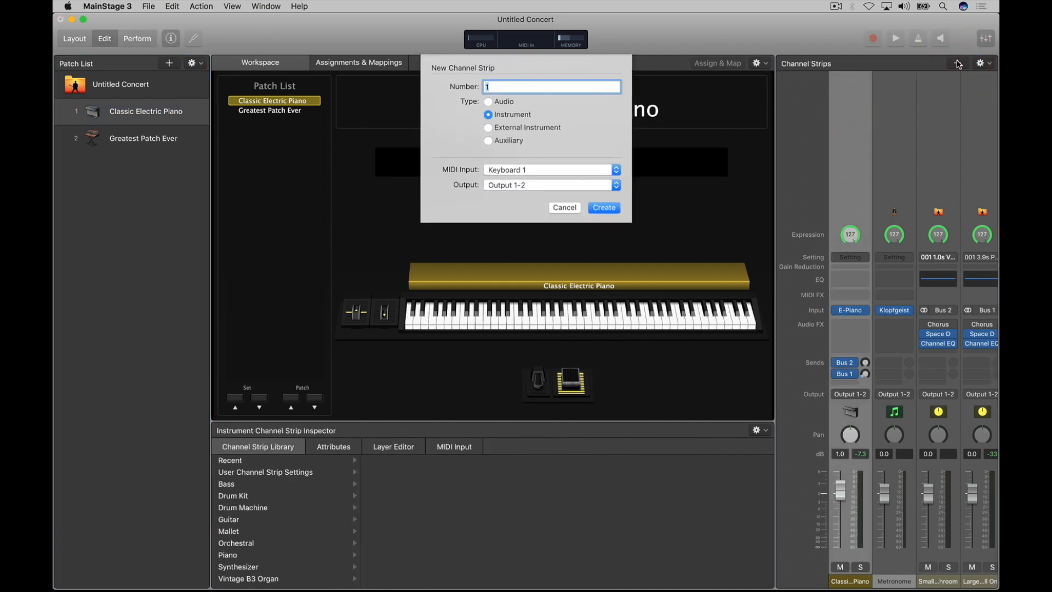
{"action": "left_click", "coordinate": [602, 207]}
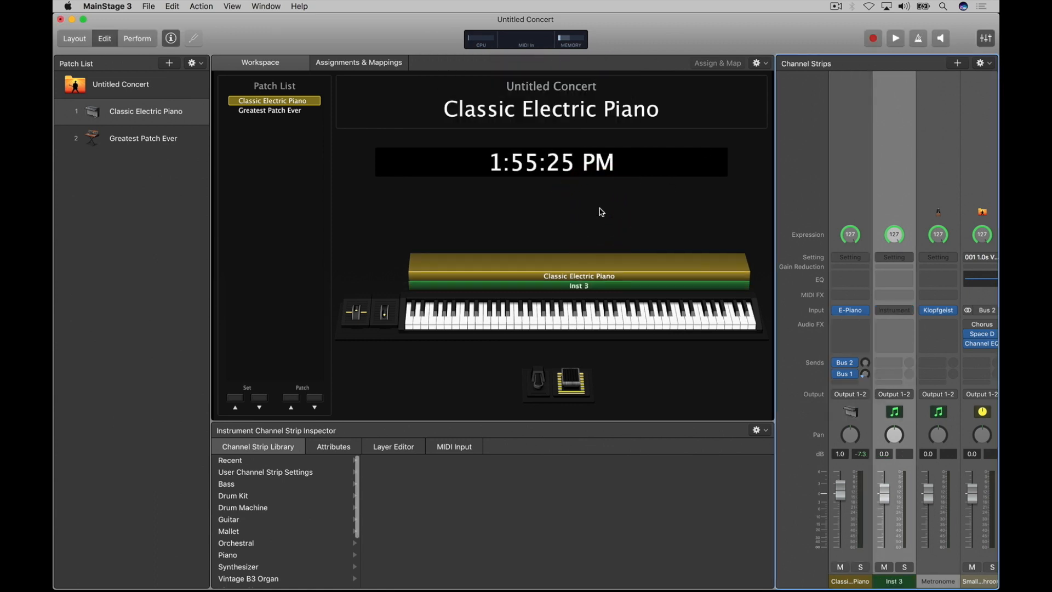
Step: Load the Synthesizer Pad setting Airways onto the new strip and lower it to -4.0 dB, muting the Classic Electric Piano strip only meanwhile
{"action": "left_click", "coordinate": [840, 568]}
{"action": "left_click", "coordinate": [893, 124]}
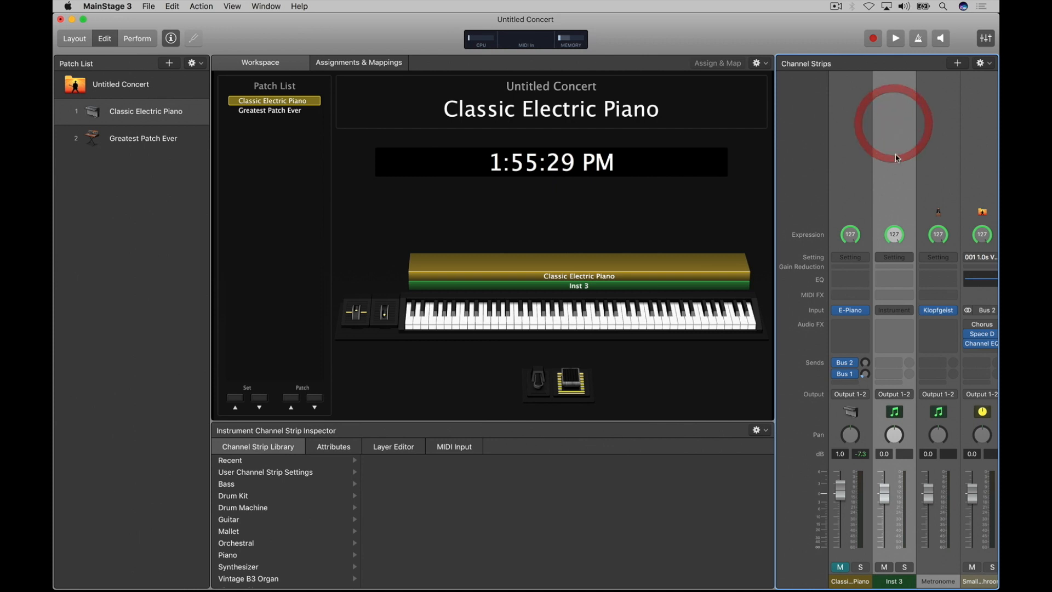
{"action": "scroll", "coordinate": [291, 511], "scroll_direction": "down", "scroll_amount": 2}
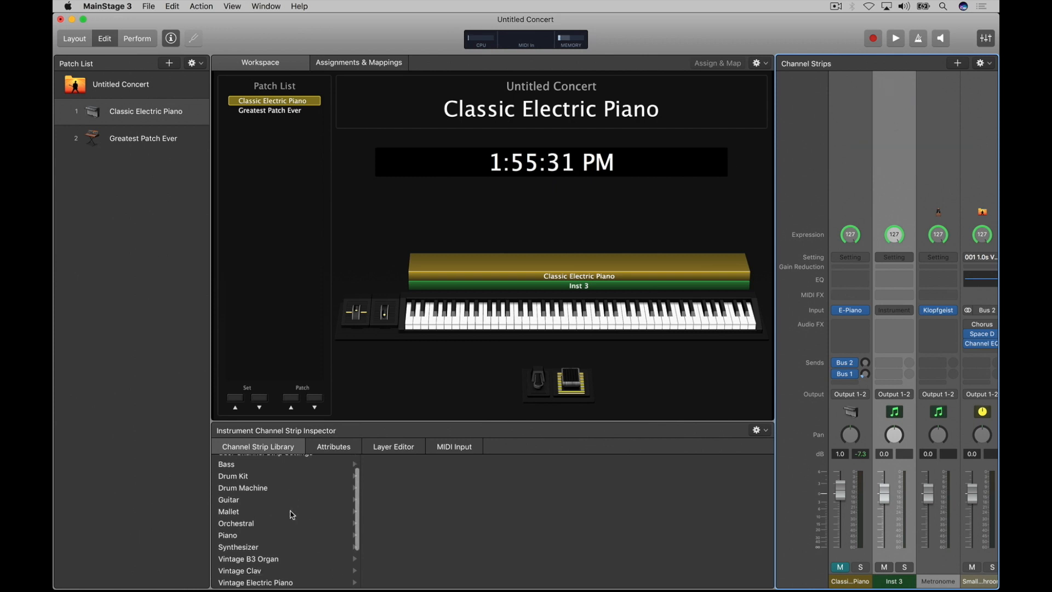
{"action": "left_click", "coordinate": [247, 547]}
{"action": "scroll", "coordinate": [383, 542], "scroll_direction": "down", "scroll_amount": 1}
{"action": "left_click", "coordinate": [429, 546]}
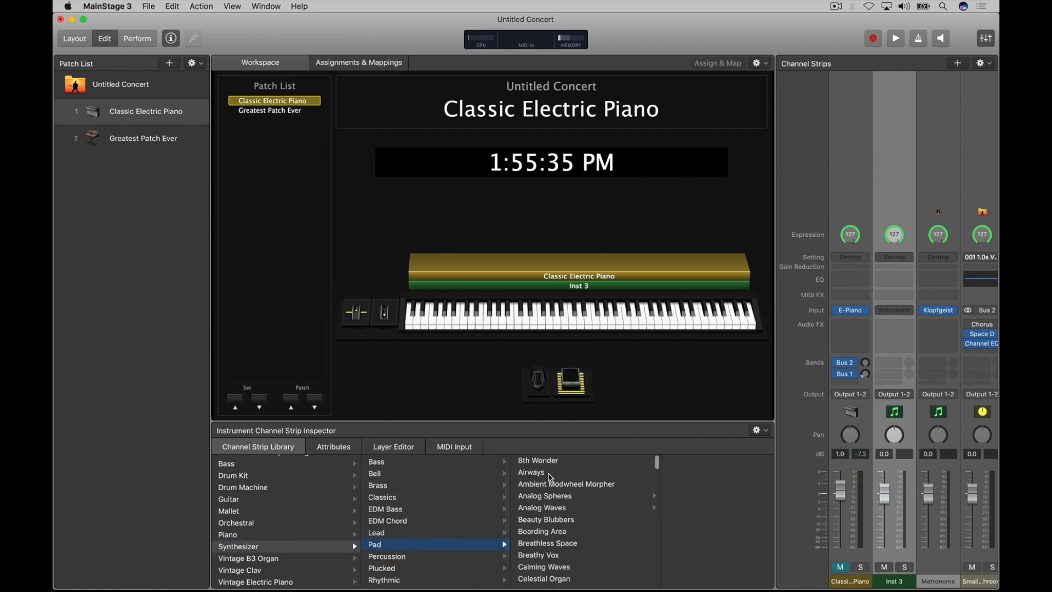
{"action": "left_click", "coordinate": [542, 474]}
{"action": "left_click_drag", "start_coordinate": [890, 494], "coordinate": [891, 518]}
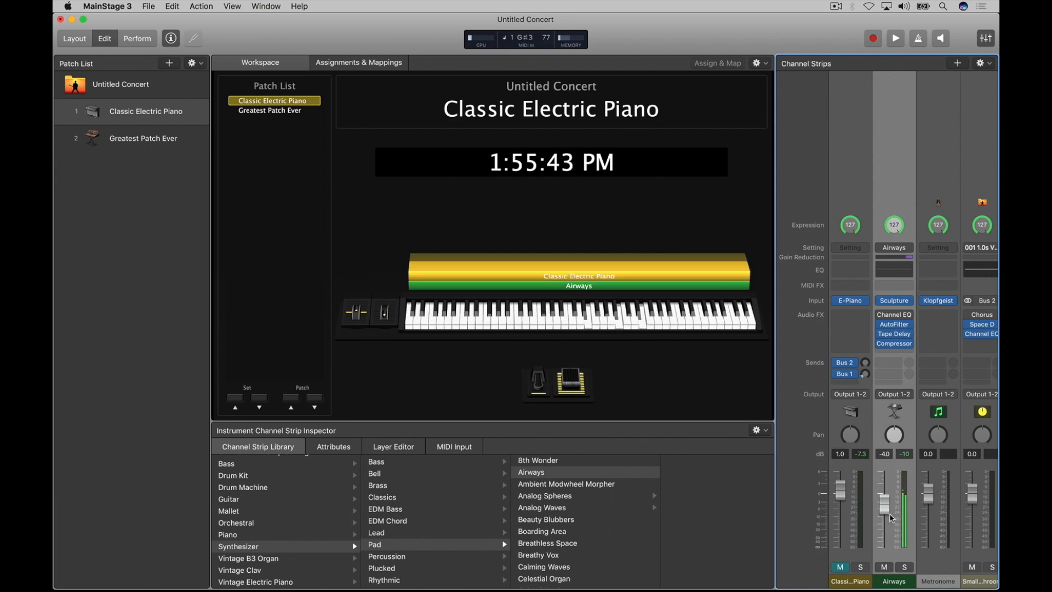
{"action": "left_click", "coordinate": [841, 568]}
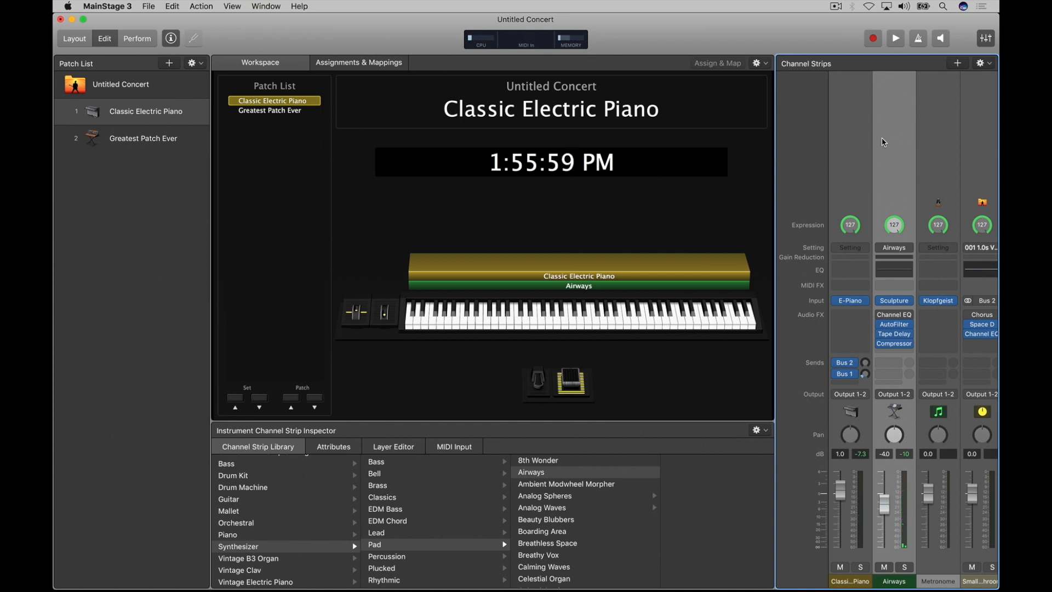
Step: Add a second Instrument channel strip to the Greatest Patch Ever patch, with Keyboard 1 as MIDI input and Output 1-2 as output
{"action": "left_click", "coordinate": [199, 111]}
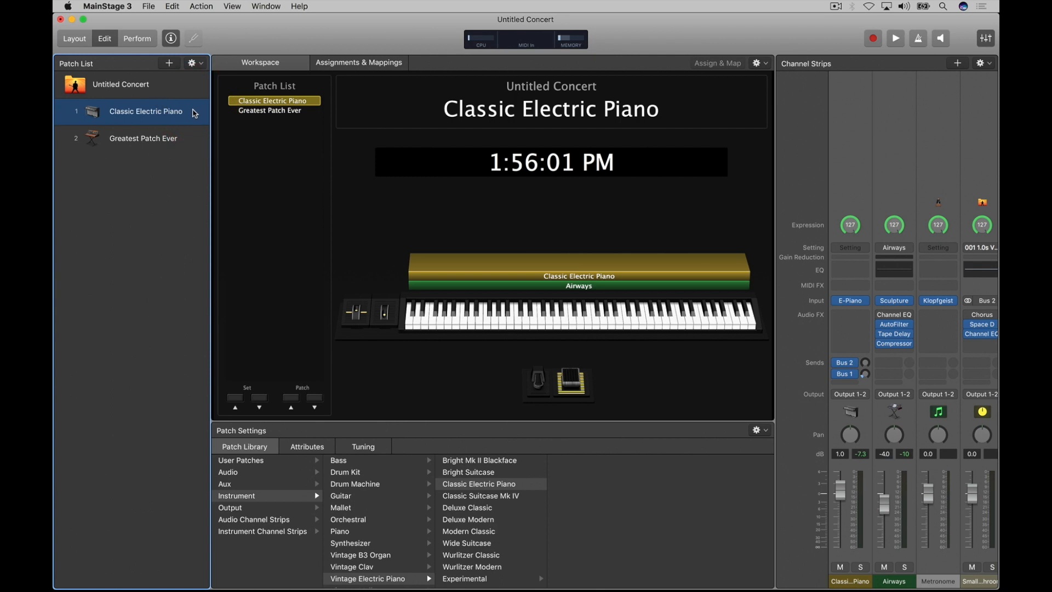
{"action": "key", "text": "Down"}
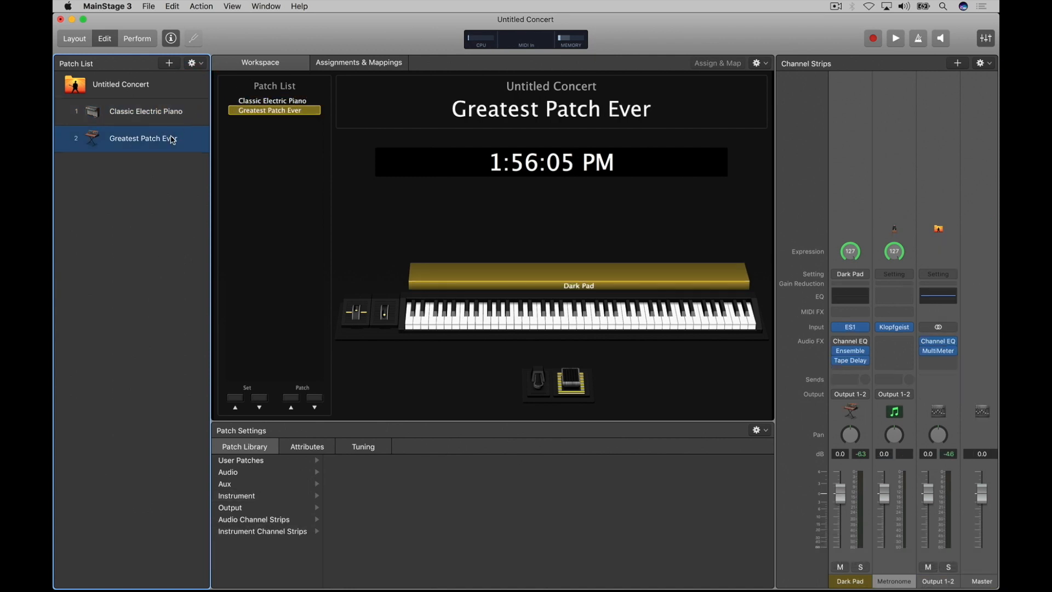
{"action": "left_click", "coordinate": [957, 64]}
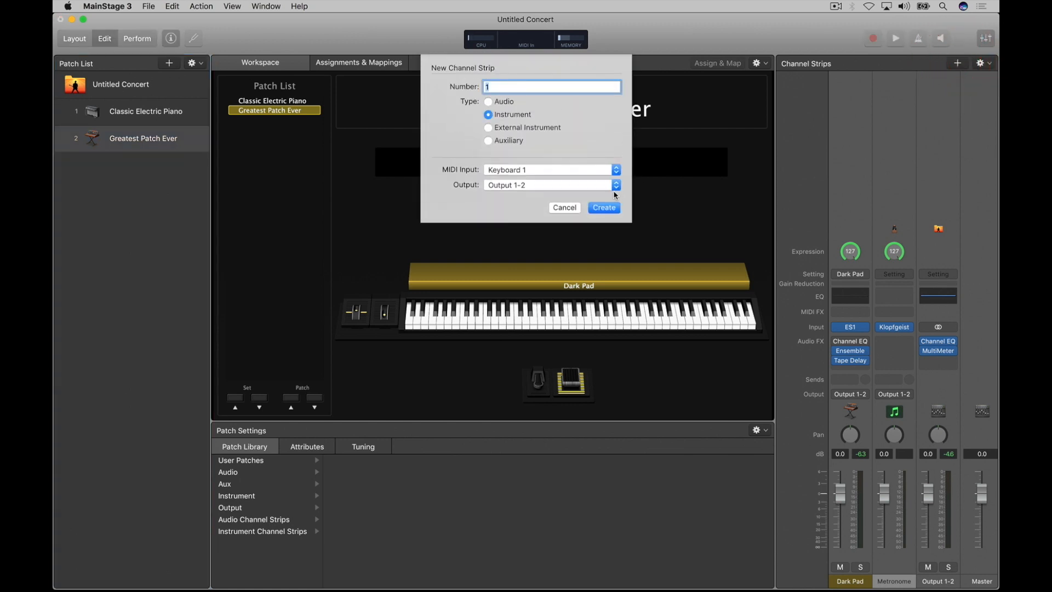
{"action": "left_click", "coordinate": [605, 208]}
Step: Load the Yamaha Grand Piano setting from the Piano category onto the new channel strip
{"action": "scroll", "coordinate": [298, 528], "scroll_direction": "down", "scroll_amount": 3}
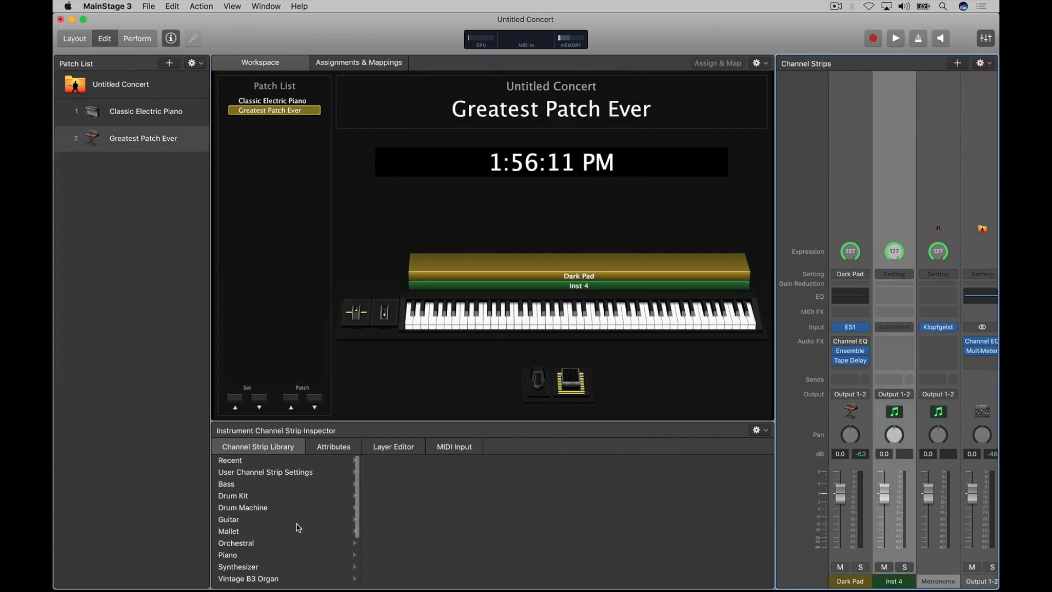
{"action": "left_click", "coordinate": [235, 517]}
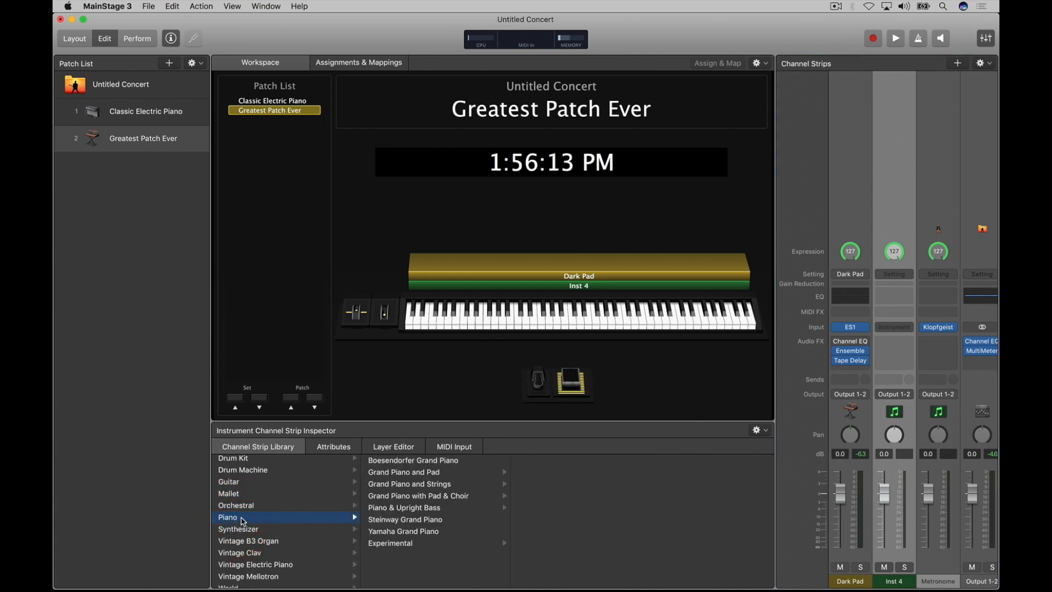
{"action": "left_click", "coordinate": [438, 532]}
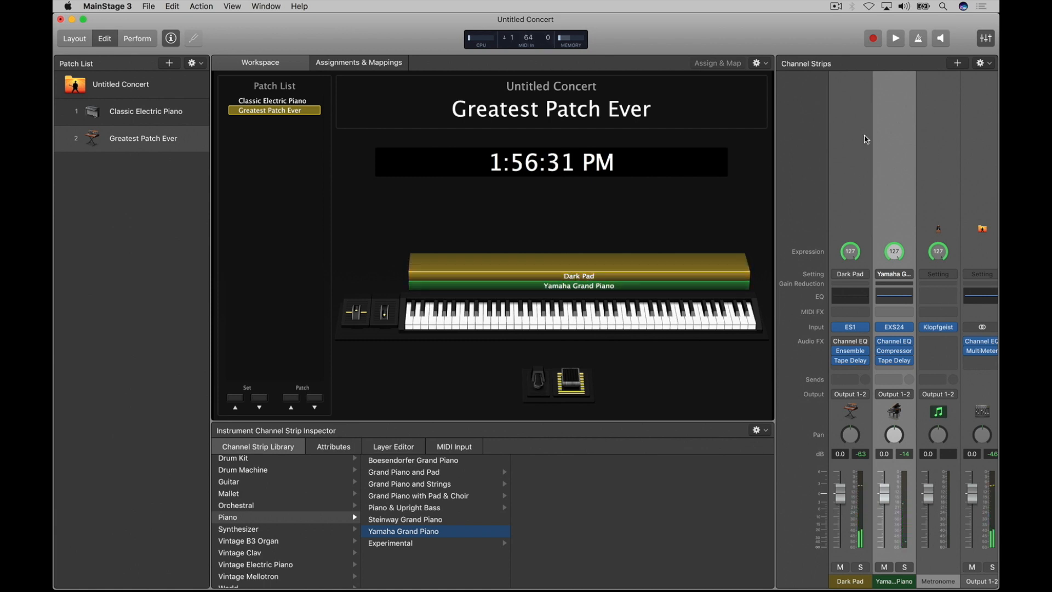
Step: Limit the Dark Pad layer's key range to C0 through E3 in the Layer Editor
{"action": "left_click", "coordinate": [841, 170]}
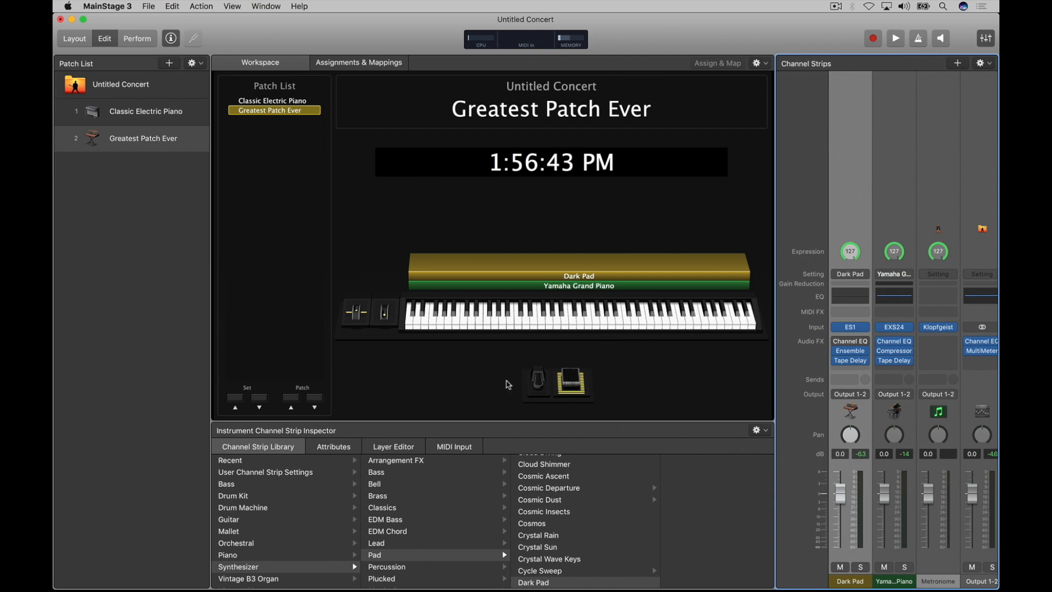
{"action": "left_click", "coordinate": [407, 448]}
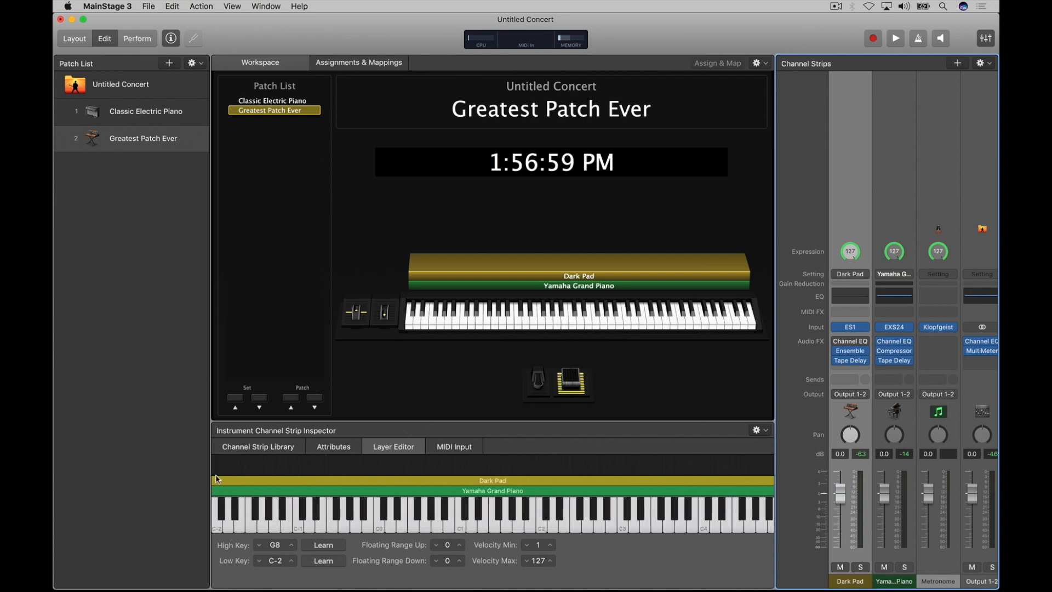
{"action": "left_click_drag", "start_coordinate": [211, 477], "coordinate": [375, 446]}
{"action": "scroll", "coordinate": [552, 470], "scroll_direction": "right", "scroll_amount": 10}
{"action": "left_click_drag", "start_coordinate": [775, 480], "coordinate": [349, 468]}
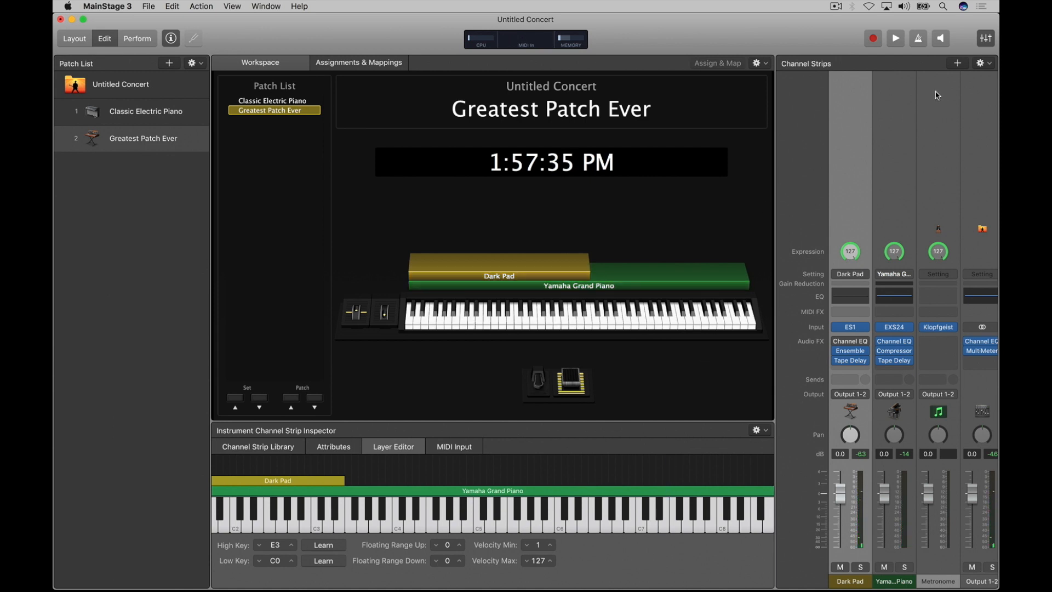
Step: Add a third Instrument channel strip to Greatest Patch Ever, with Output 1-2 as output, and select it
{"action": "left_click", "coordinate": [958, 64]}
{"action": "left_click", "coordinate": [605, 207]}
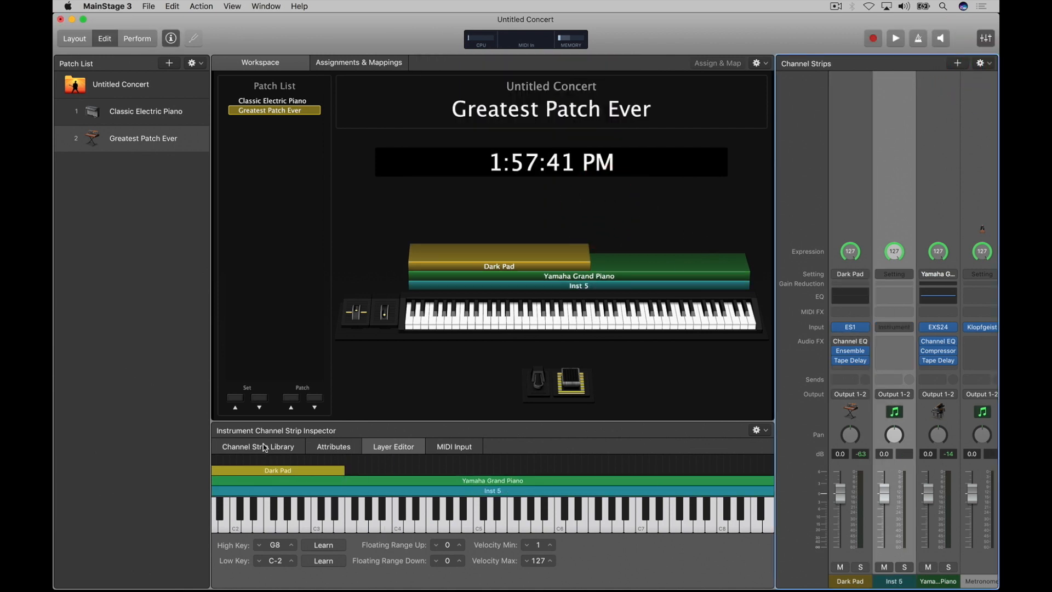
{"action": "left_click", "coordinate": [895, 147]}
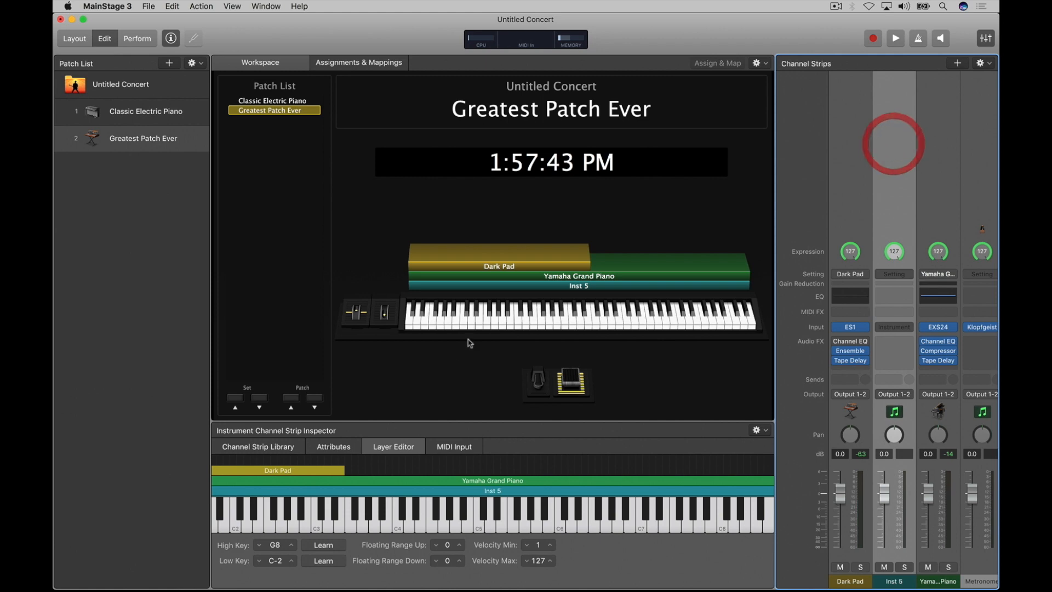
Step: Load the Arpeggiator Synth Bells setting Calming Bells onto the third strip and lower its level to -13.8 dB
{"action": "left_click", "coordinate": [267, 450]}
{"action": "scroll", "coordinate": [305, 509], "scroll_direction": "down", "scroll_amount": 4}
{"action": "left_click", "coordinate": [350, 555]}
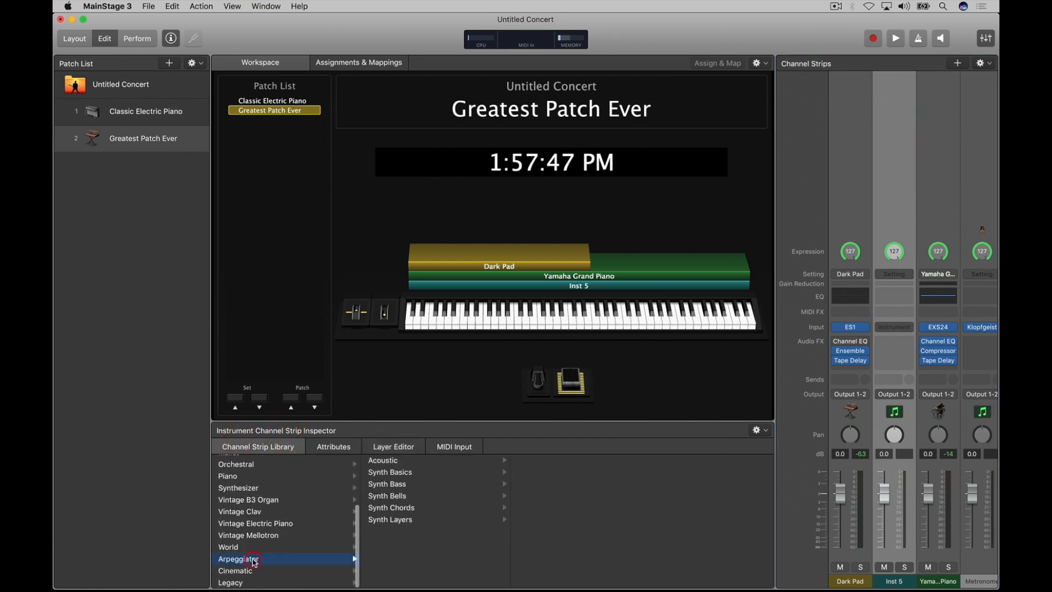
{"action": "left_click", "coordinate": [427, 496]}
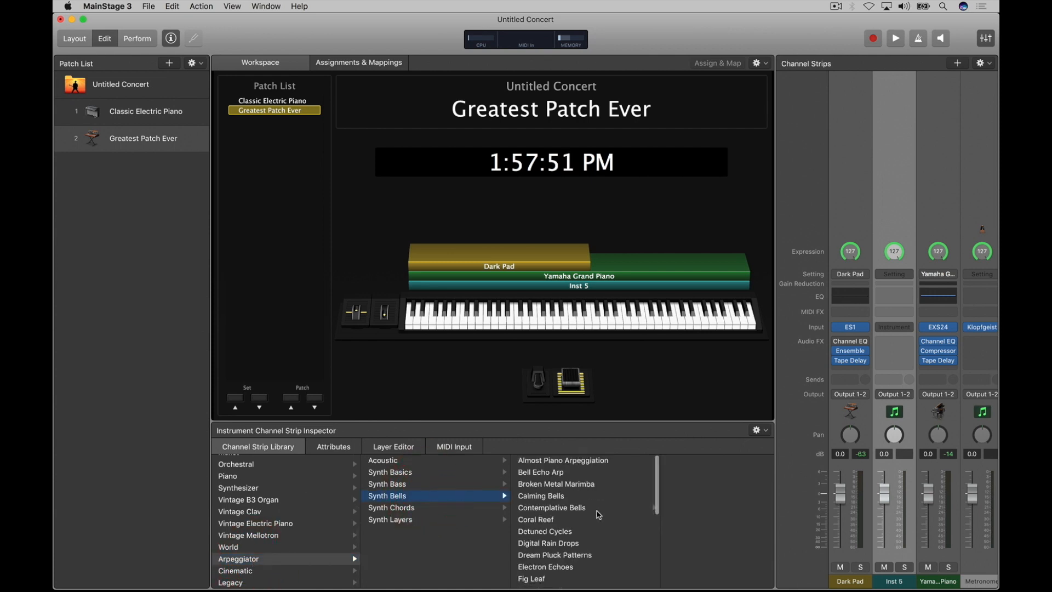
{"action": "scroll", "coordinate": [597, 507], "scroll_direction": "down", "scroll_amount": 1}
{"action": "left_click", "coordinate": [559, 489]}
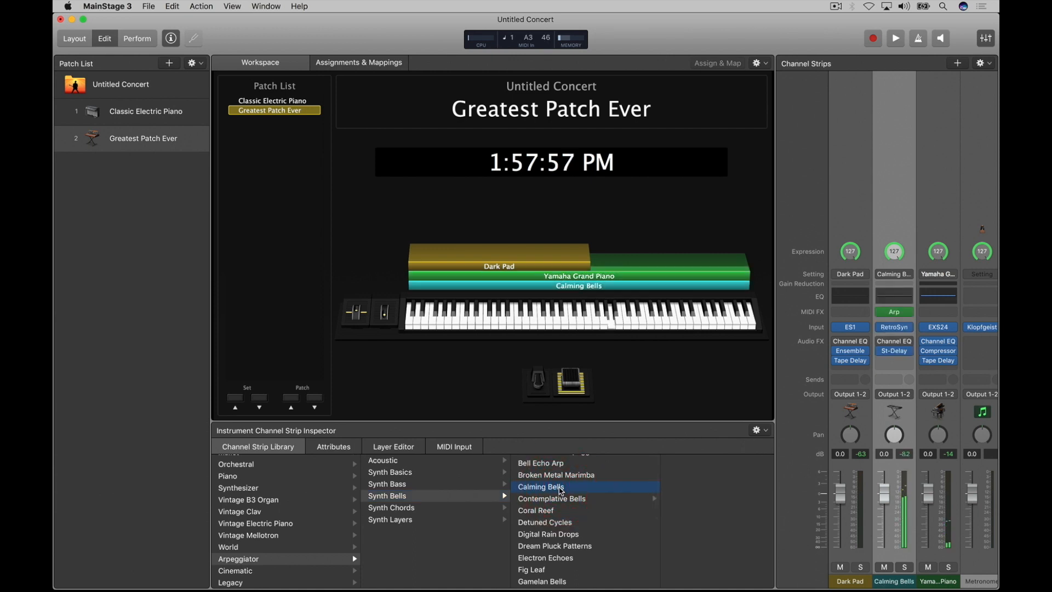
{"action": "left_click_drag", "start_coordinate": [884, 493], "coordinate": [881, 551]}
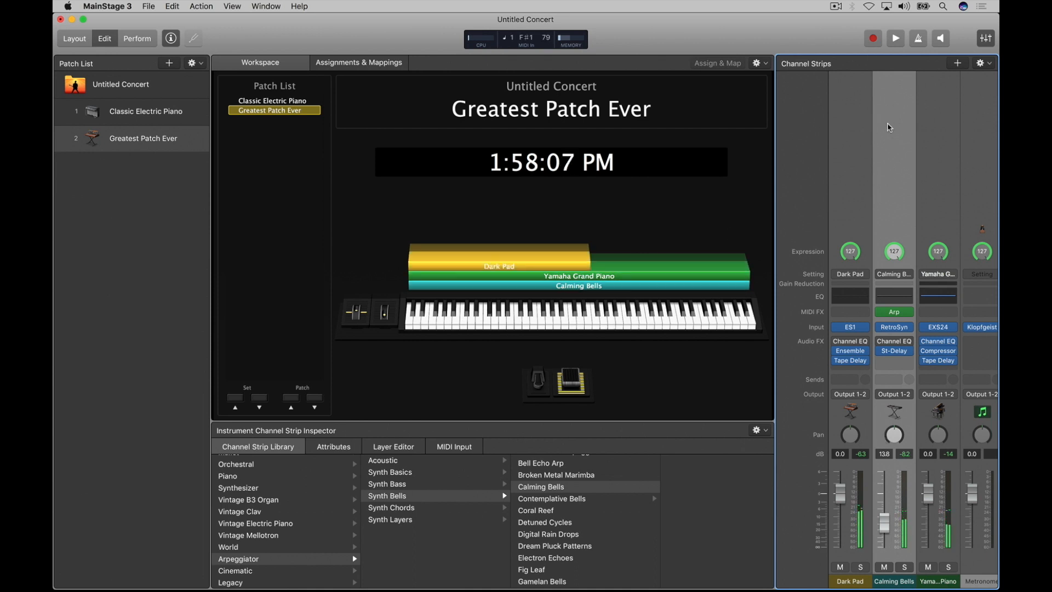
Step: Restrict the Calming Bells layer in the Layer Editor so its low key is F3
{"action": "left_click", "coordinate": [393, 447]}
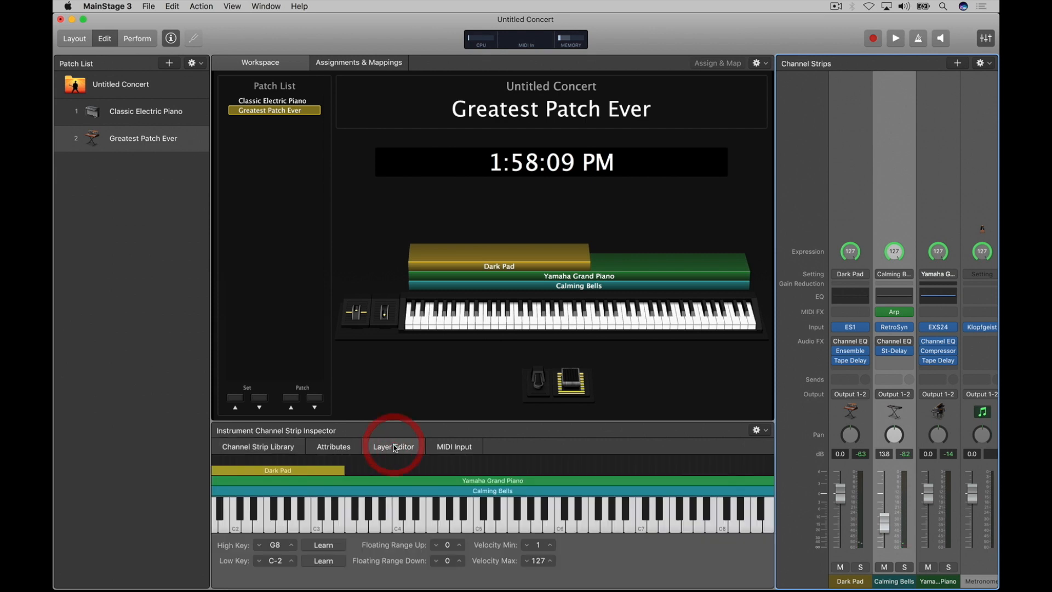
{"action": "scroll", "coordinate": [224, 491], "scroll_direction": "left", "scroll_amount": 5}
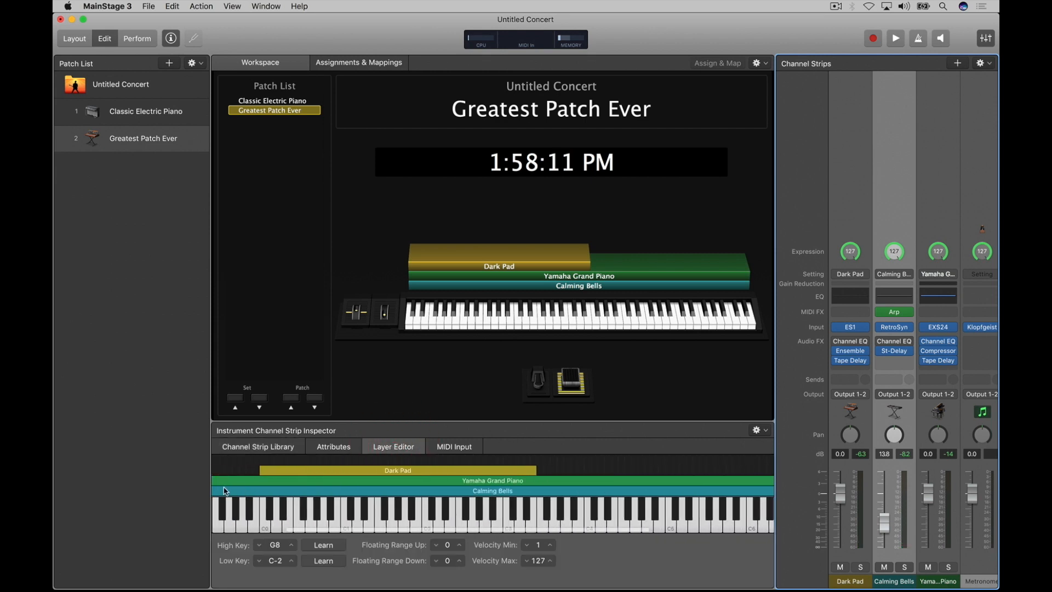
{"action": "scroll", "coordinate": [224, 491], "scroll_direction": "left", "scroll_amount": 4}
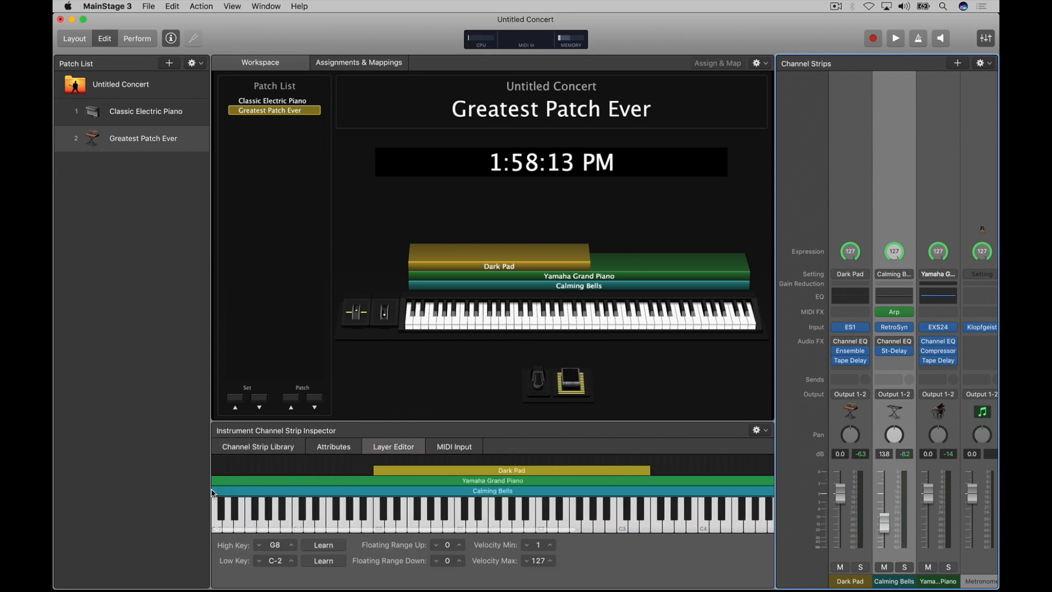
{"action": "left_click", "coordinate": [212, 491]}
{"action": "left_click_drag", "start_coordinate": [212, 491], "coordinate": [650, 491]}
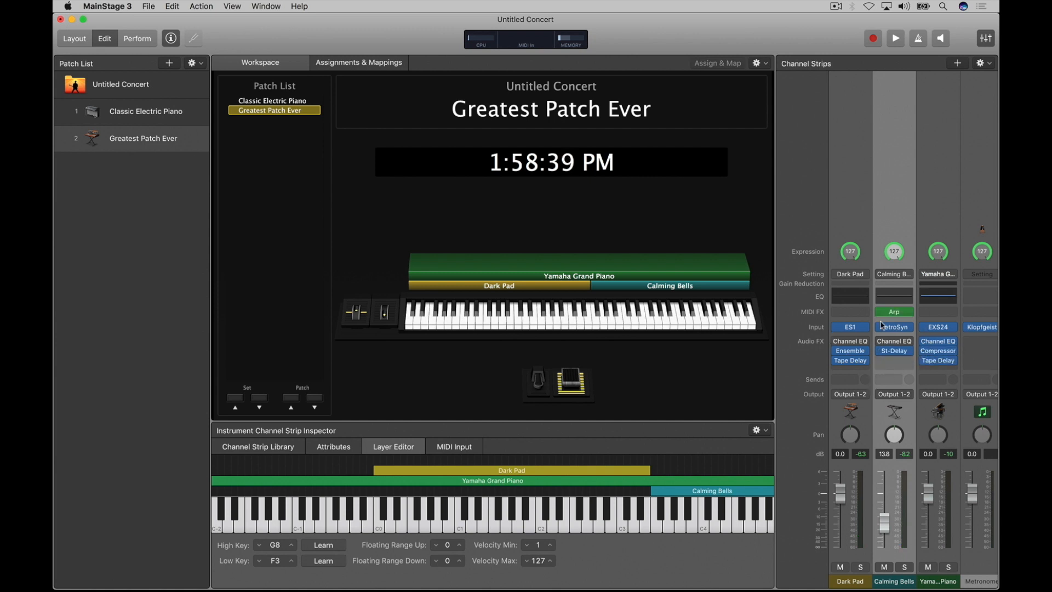
Step: Add a stereo SilverVerb reverb in the empty Audio FX slot of the Calming Bells channel strip
{"action": "left_click", "coordinate": [907, 366]}
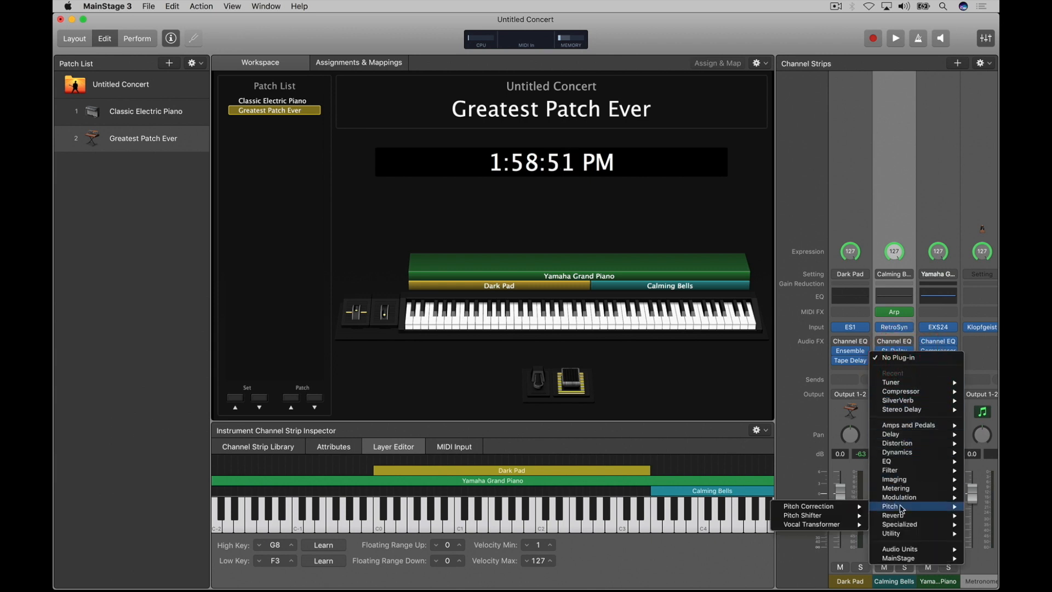
{"action": "mouse_move", "coordinate": [901, 518]}
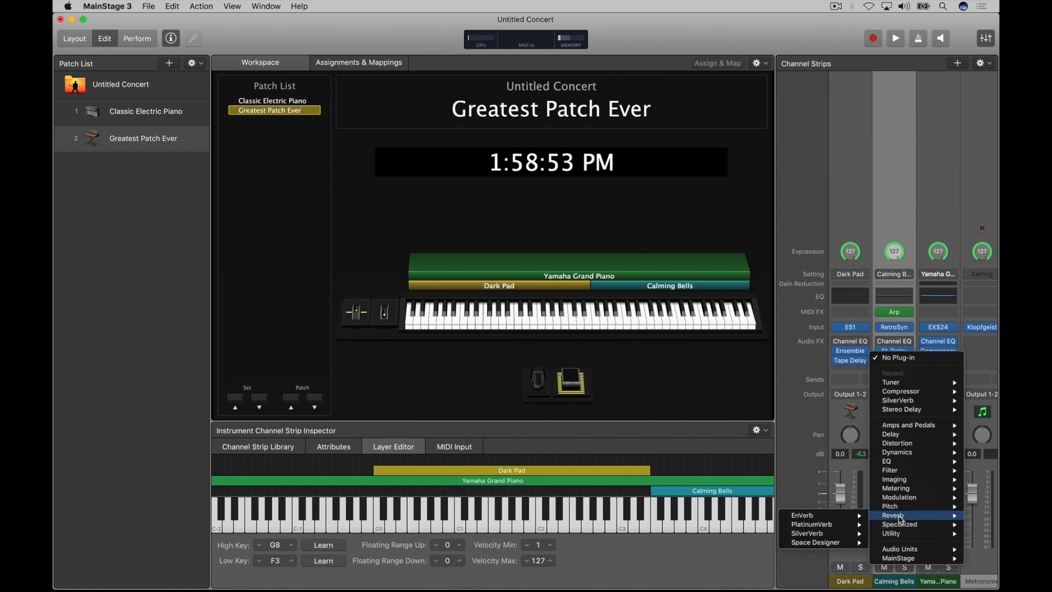
{"action": "mouse_move", "coordinate": [803, 533]}
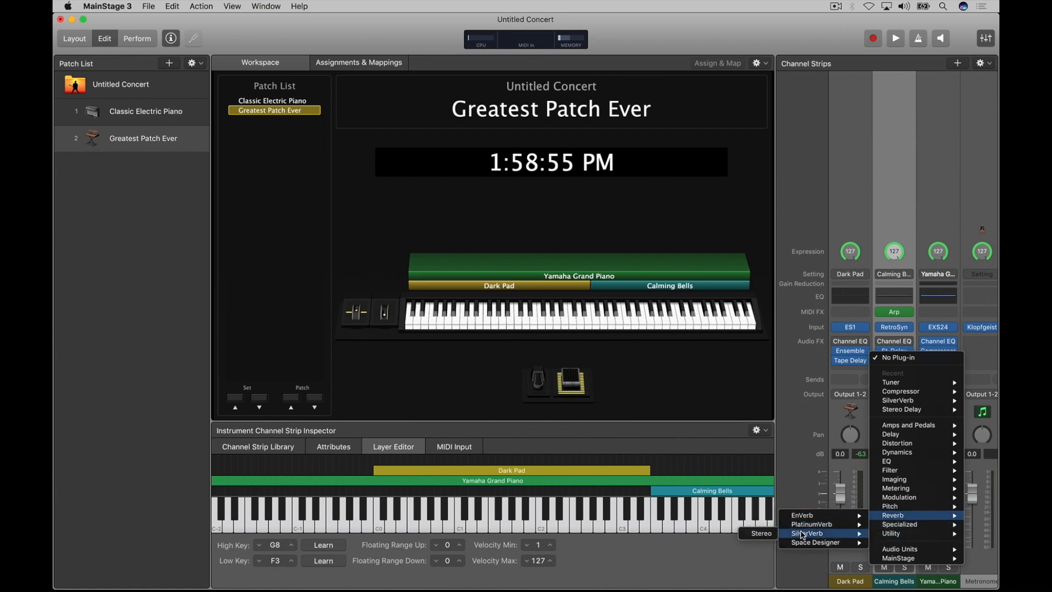
{"action": "left_click", "coordinate": [756, 534]}
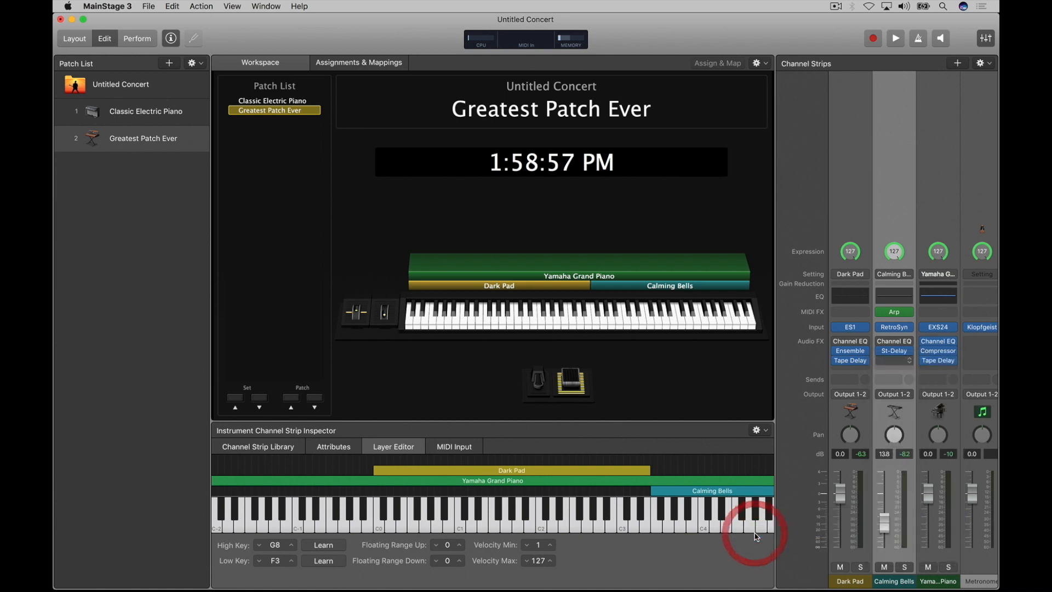
{"action": "left_click_drag", "start_coordinate": [400, 48], "coordinate": [449, 32]}
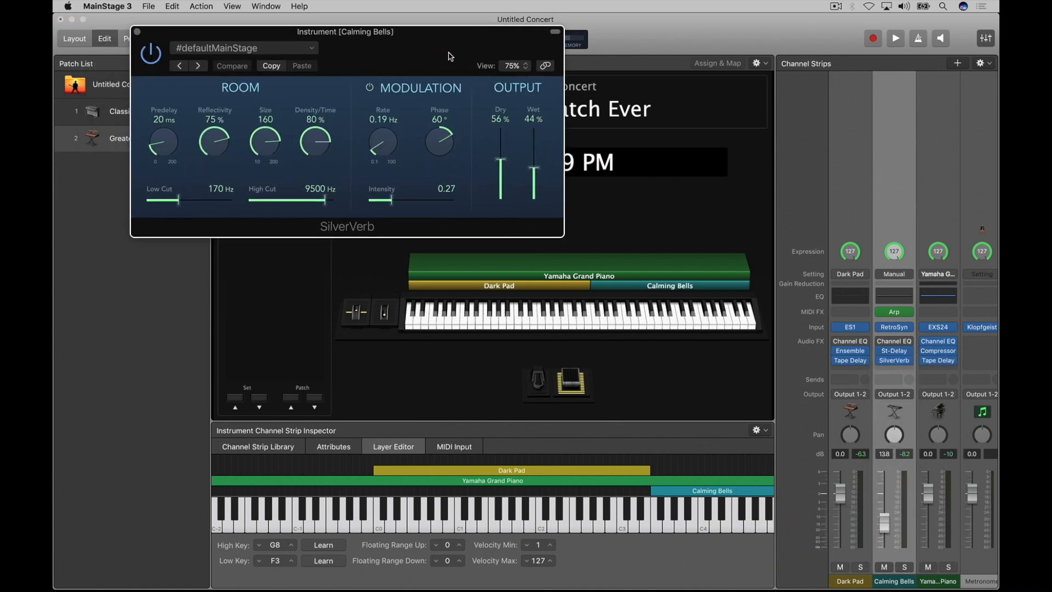
Step: Set the SilverVerb output to 11% dry and 74% wet, and raise the Calming Bells level to -7.4 dB
{"action": "left_click_drag", "start_coordinate": [501, 159], "coordinate": [532, 158]}
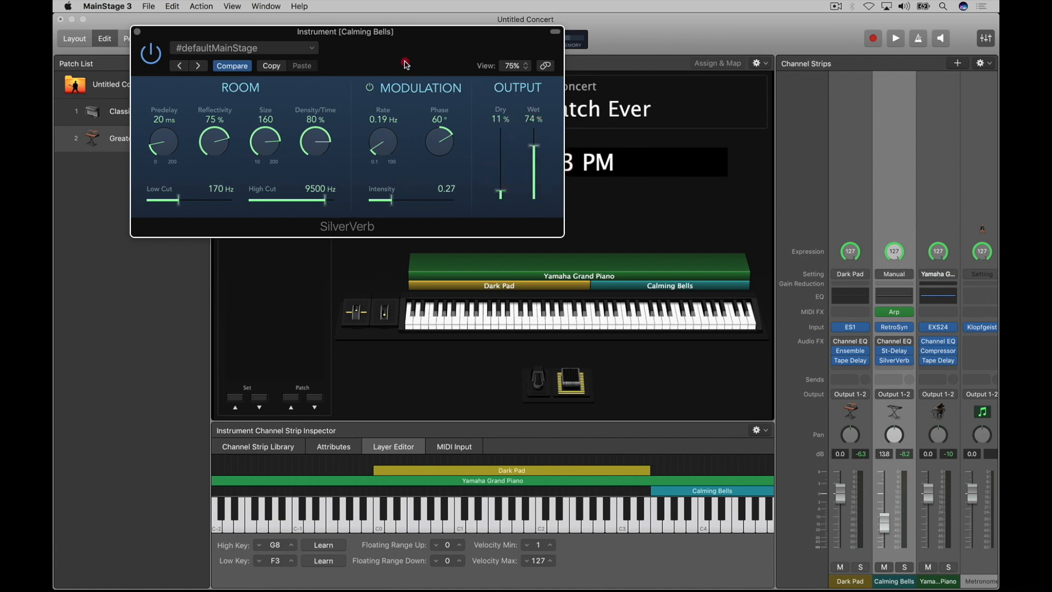
{"action": "left_click_drag", "start_coordinate": [406, 65], "coordinate": [440, 61]}
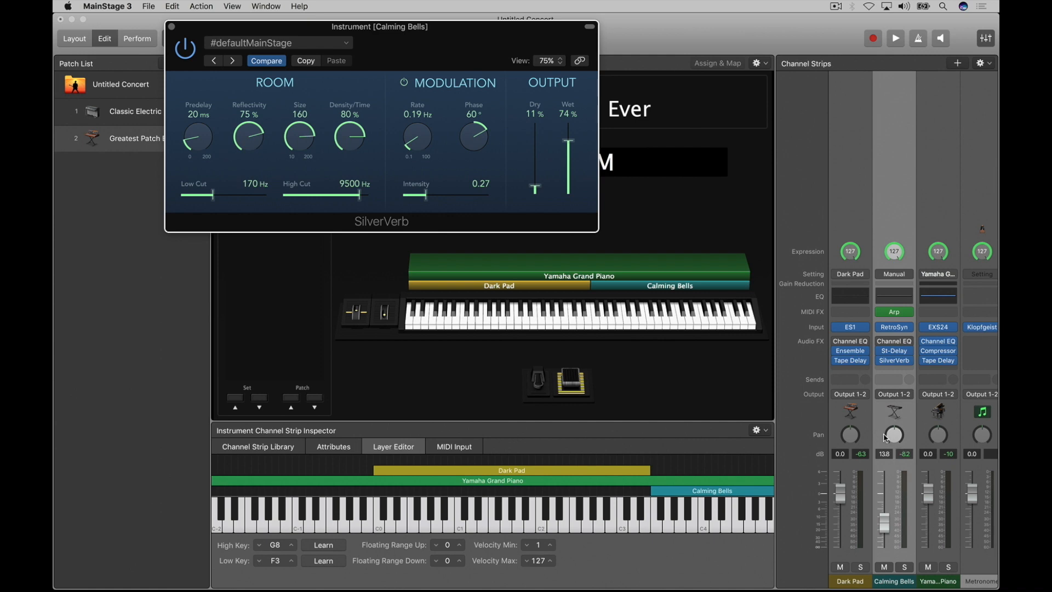
{"action": "left_click", "coordinate": [171, 27]}
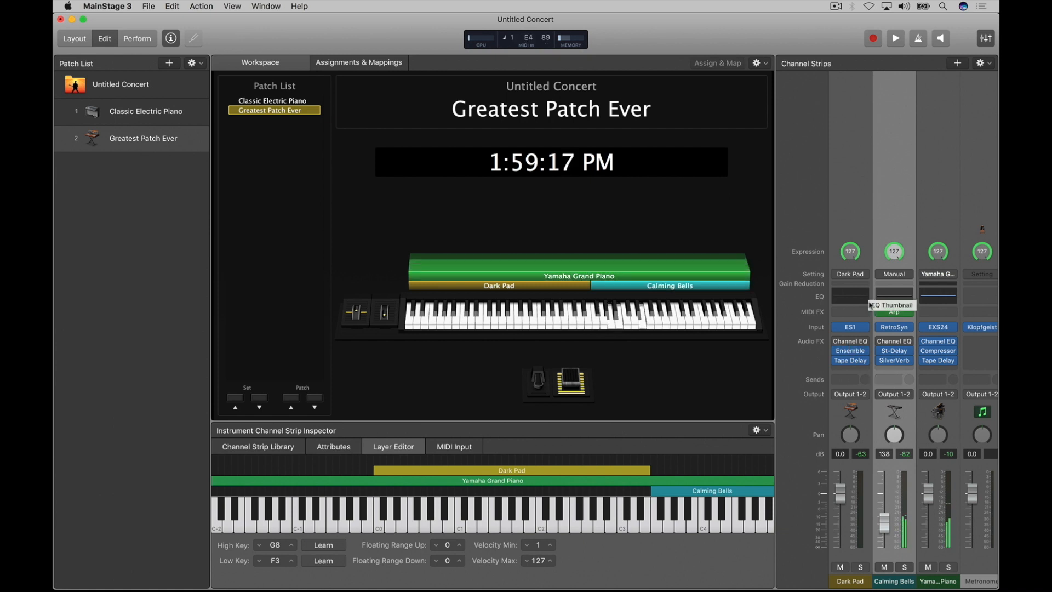
{"action": "left_click_drag", "start_coordinate": [884, 523], "coordinate": [883, 511]}
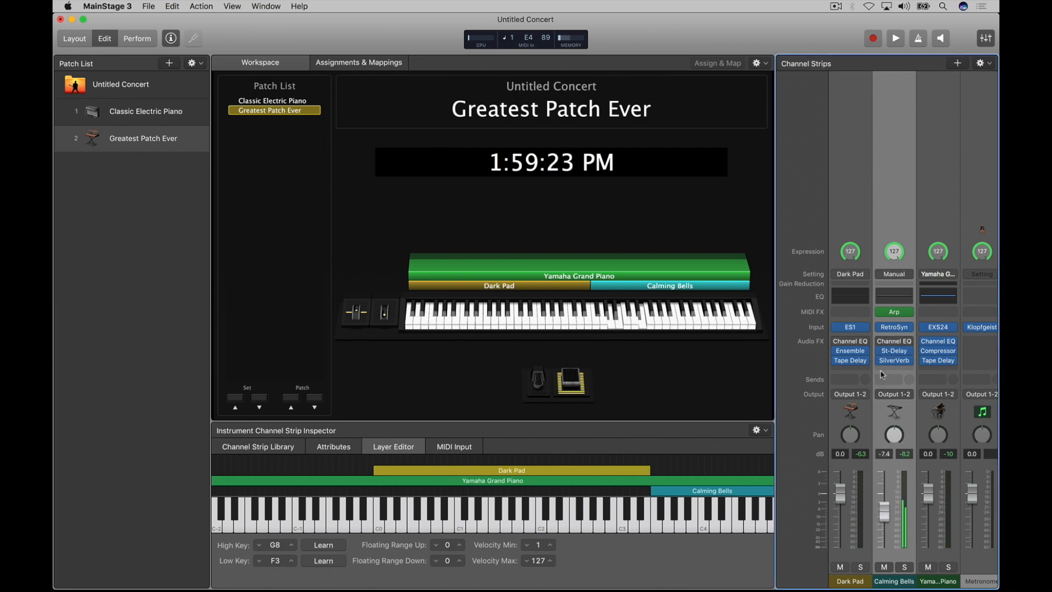
{"action": "mouse_move", "coordinate": [882, 365]}
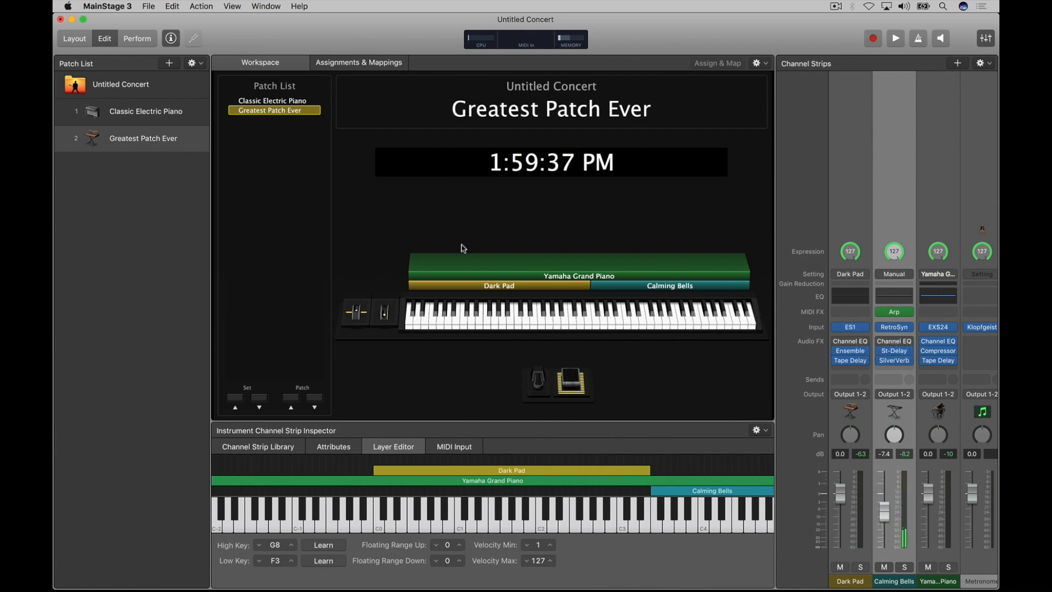
Step: Switch back and forth between the Classic Electric Piano and Greatest Patch Ever patches to compare them, finishing on Greatest Patch Ever
{"action": "left_click", "coordinate": [130, 184]}
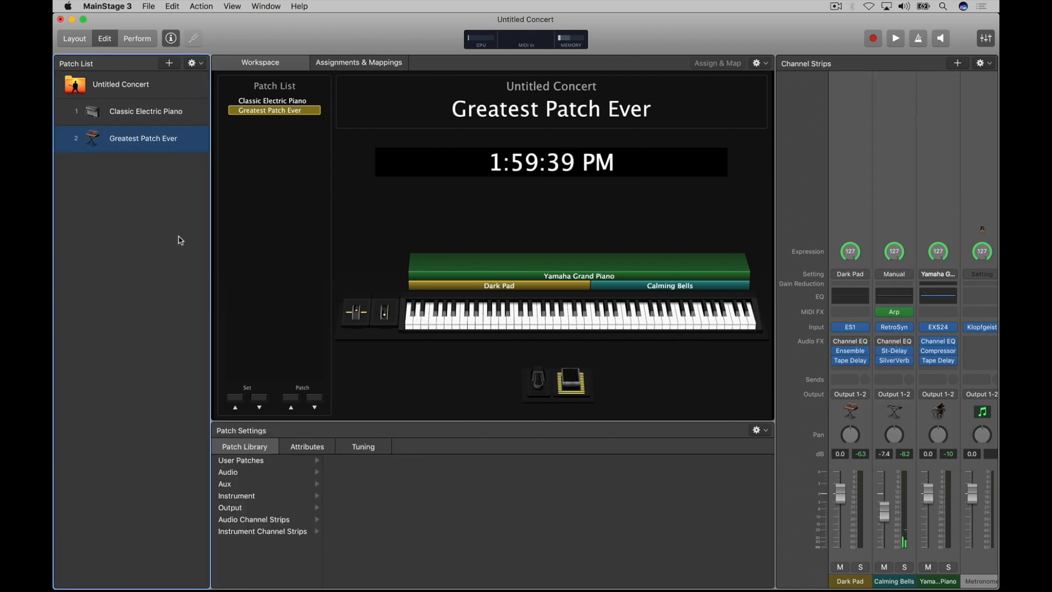
{"action": "left_click", "coordinate": [188, 112]}
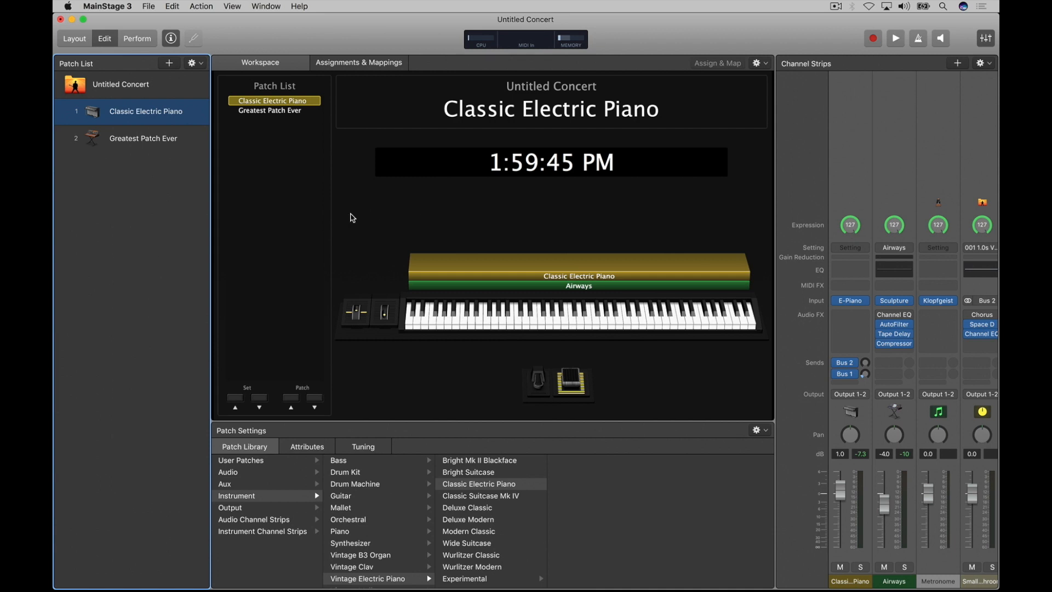
{"action": "left_click", "coordinate": [185, 138]}
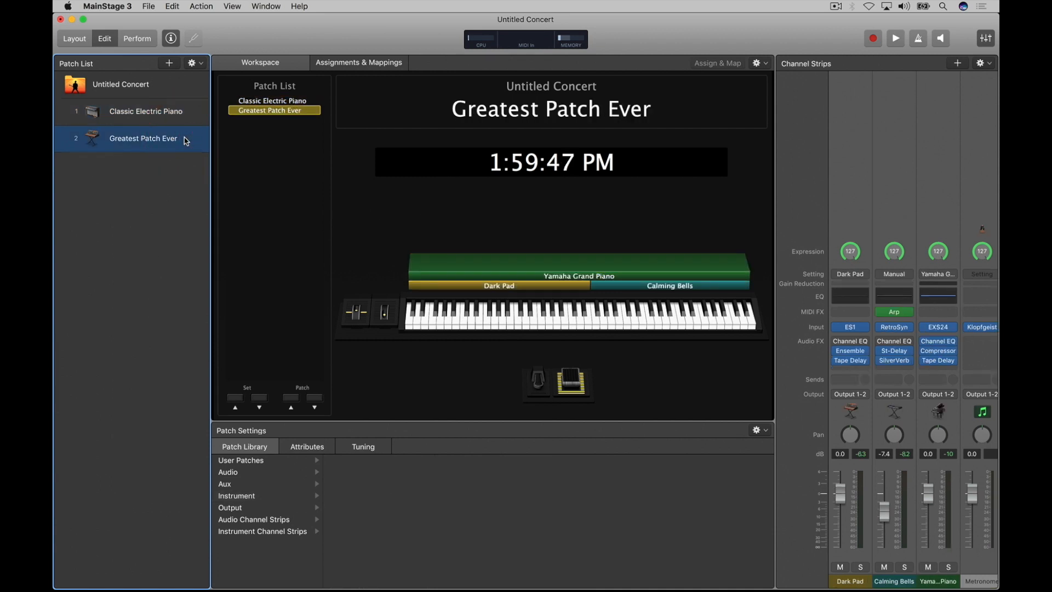
{"action": "left_click", "coordinate": [160, 116]}
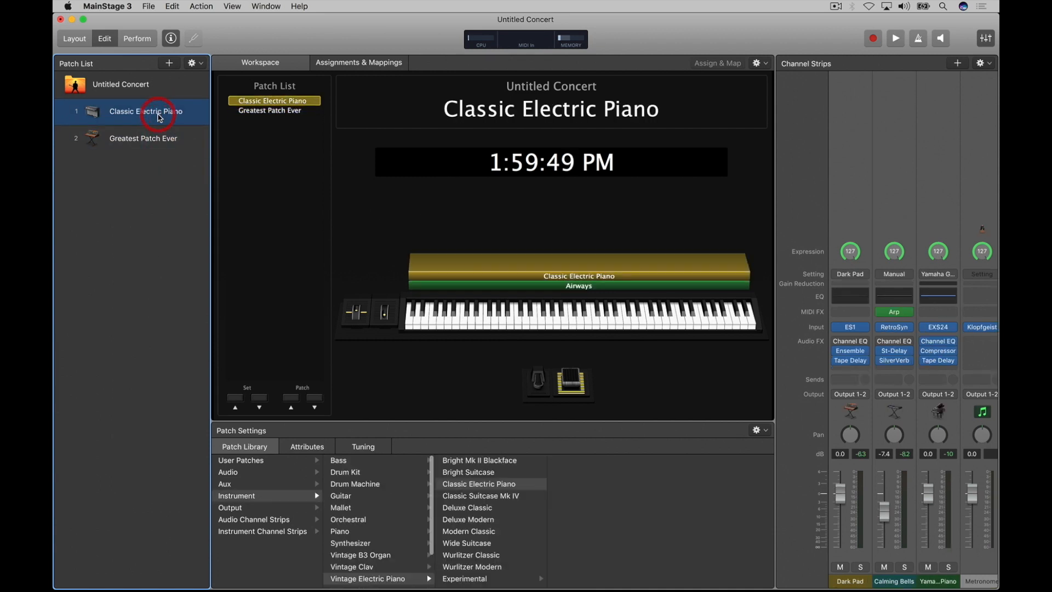
{"action": "key", "text": "Down"}
{"action": "key", "text": "Up"}
{"action": "key", "text": "Down"}
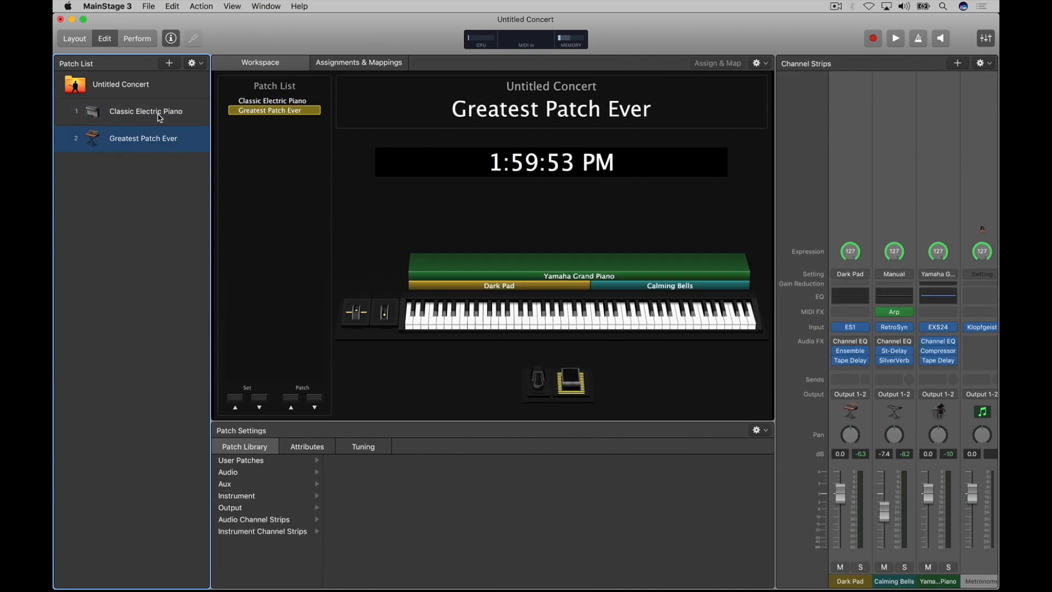
{"action": "left_click", "coordinate": [146, 210]}
{"action": "left_click", "coordinate": [166, 112]}
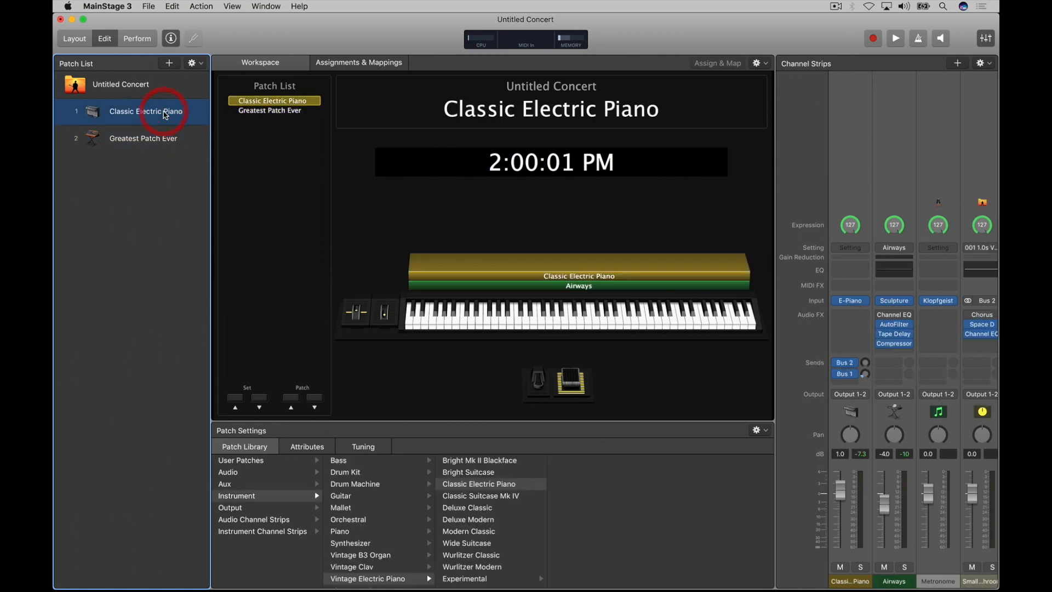
{"action": "key", "text": "Down"}
{"action": "key", "text": "Up"}
{"action": "key", "text": "Down"}
{"action": "key", "text": "Up"}
{"action": "key", "text": "Down"}
{"action": "key", "text": "Up"}
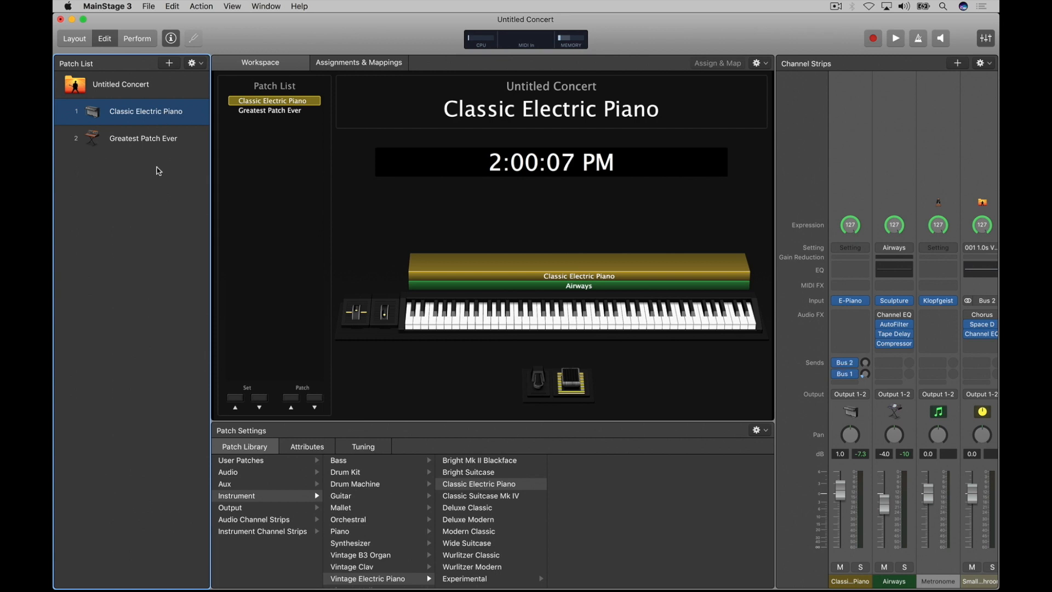
{"action": "key", "text": "Down"}
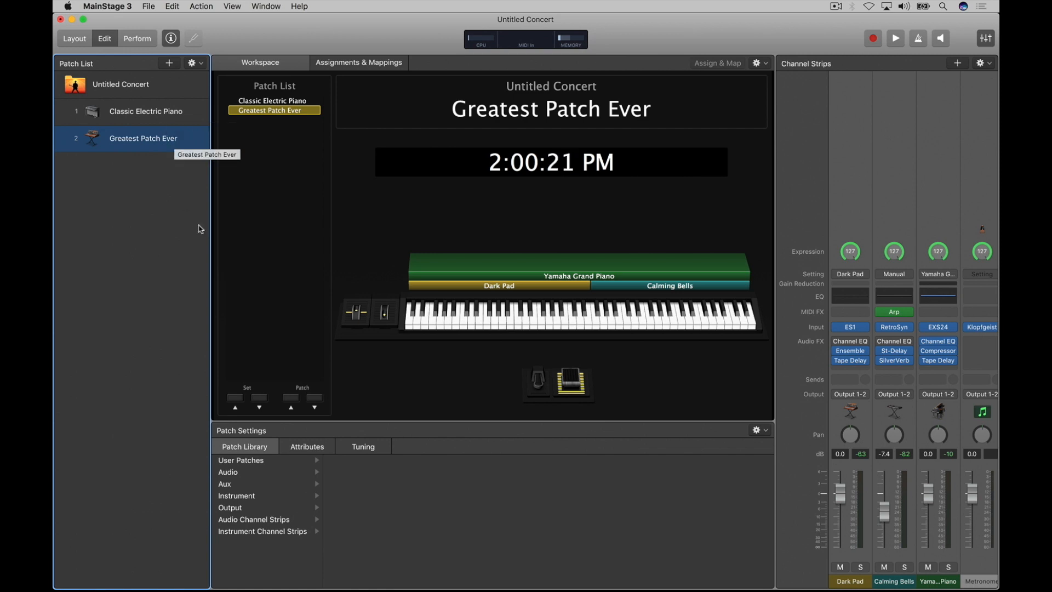
{"action": "left_click", "coordinate": [149, 5]}
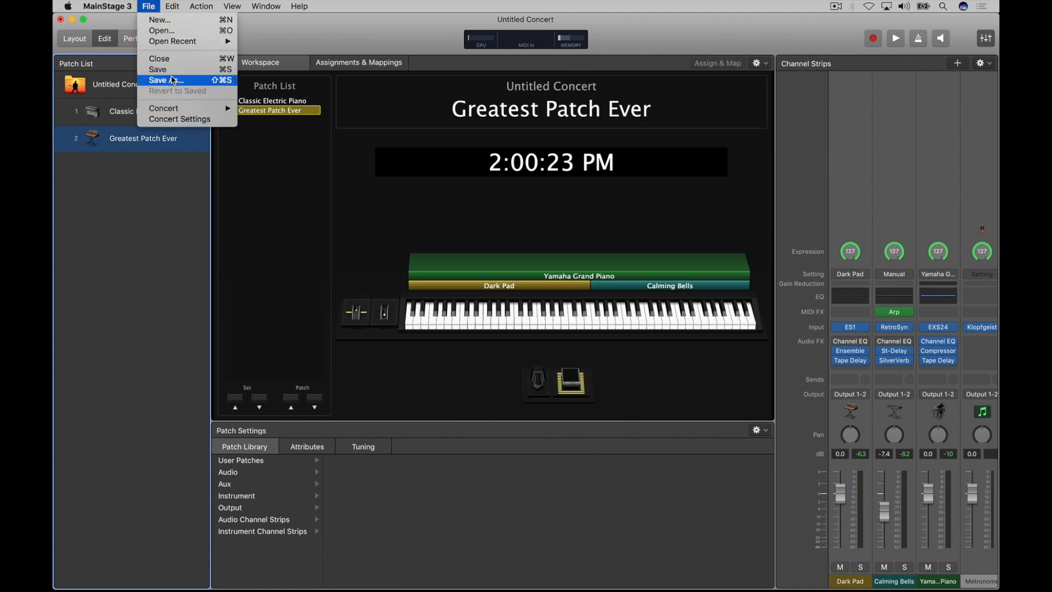
{"action": "left_click", "coordinate": [134, 312]}
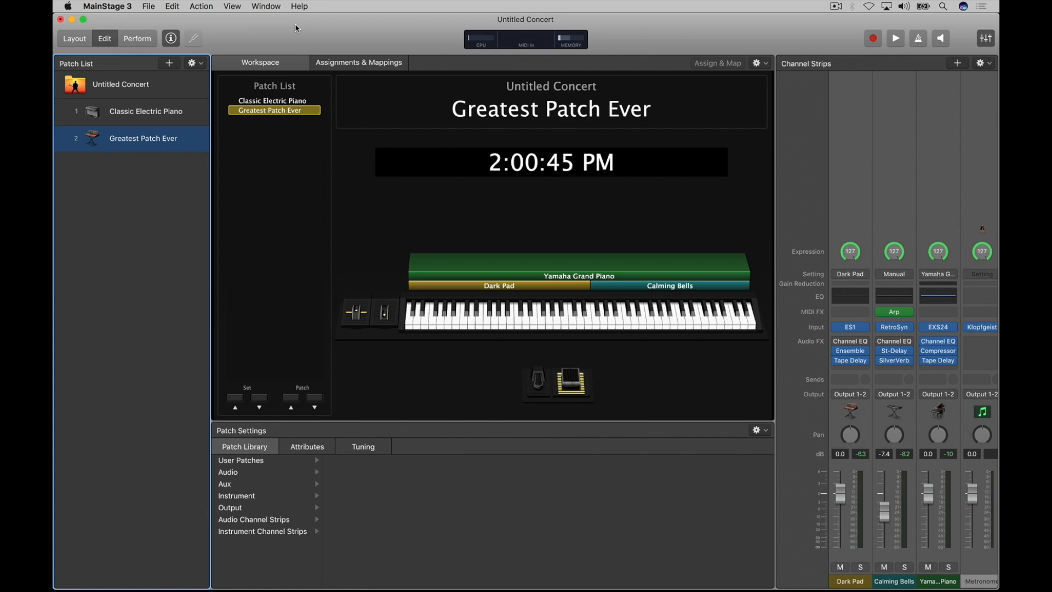
Step: Switch to Finder, open a new tab showing Macintosh HD, and close the other tabs
{"action": "mouse_move", "coordinate": [229, 569]}
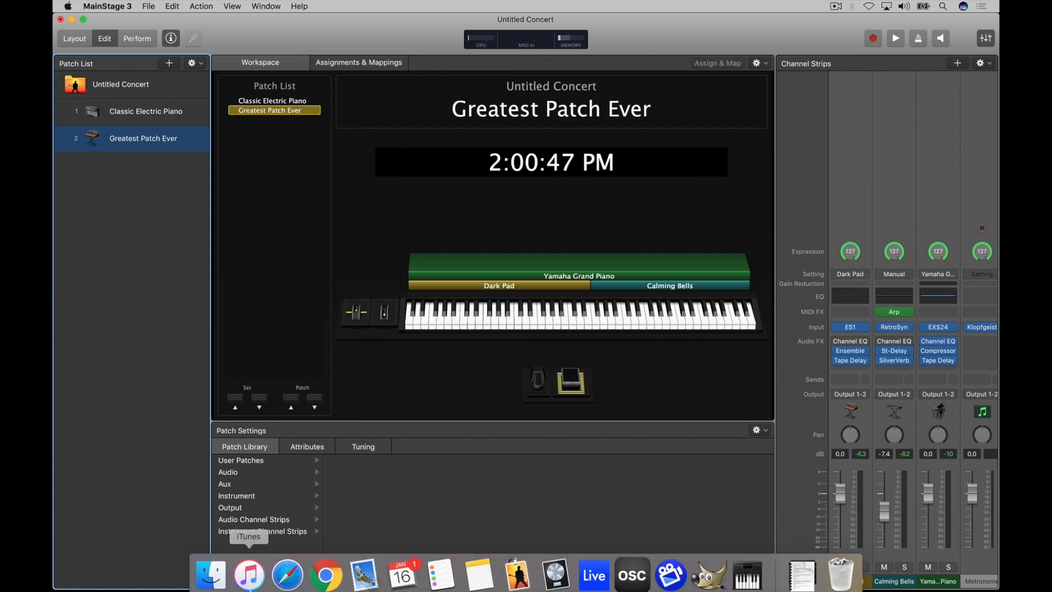
{"action": "left_click", "coordinate": [211, 570]}
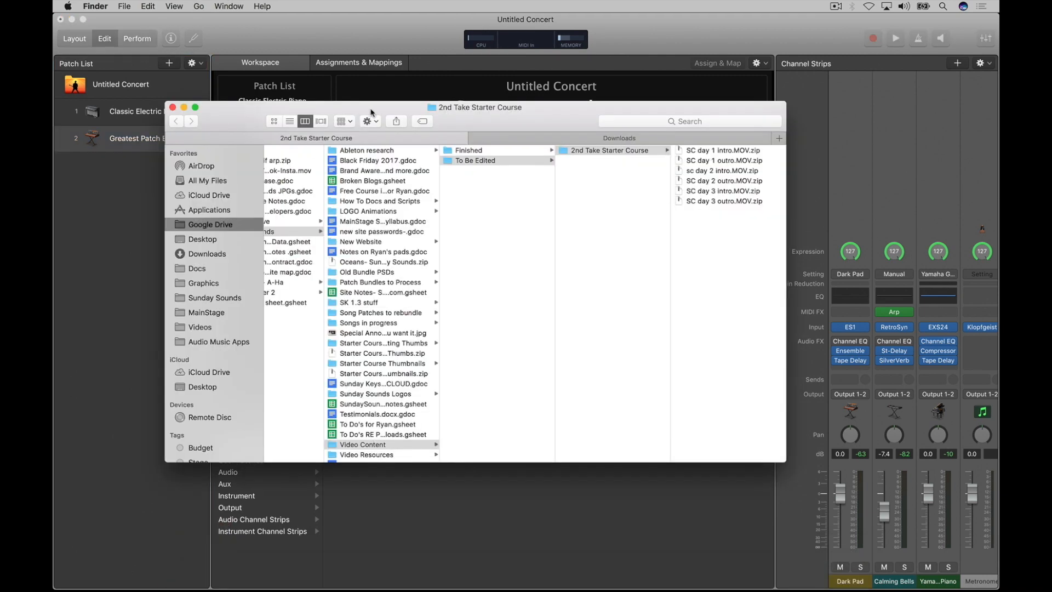
{"action": "left_click_drag", "start_coordinate": [364, 111], "coordinate": [359, 82]}
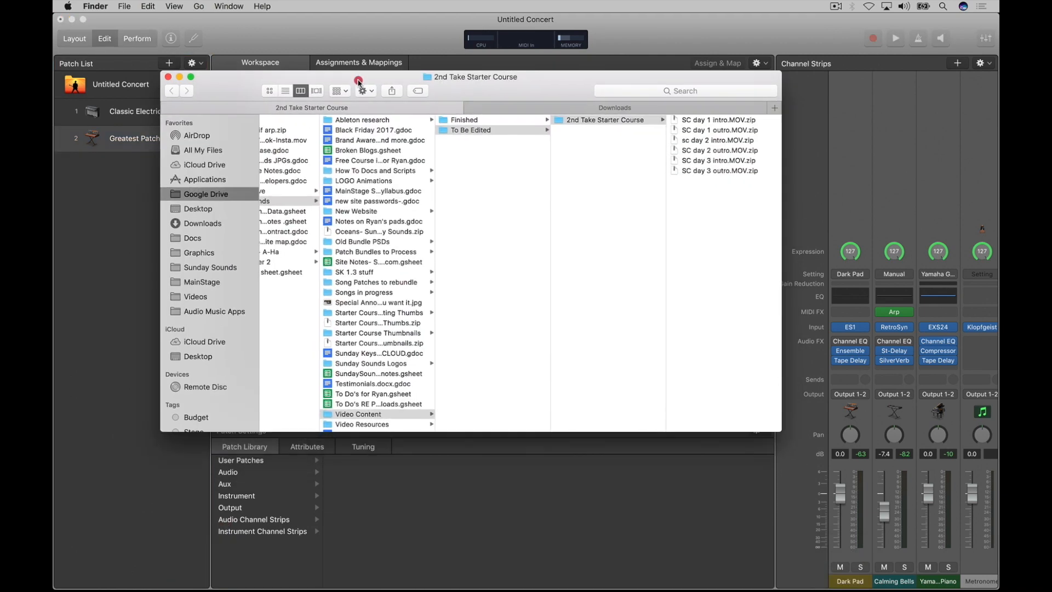
{"action": "left_click", "coordinate": [469, 108]}
{"action": "key", "text": "super+t"}
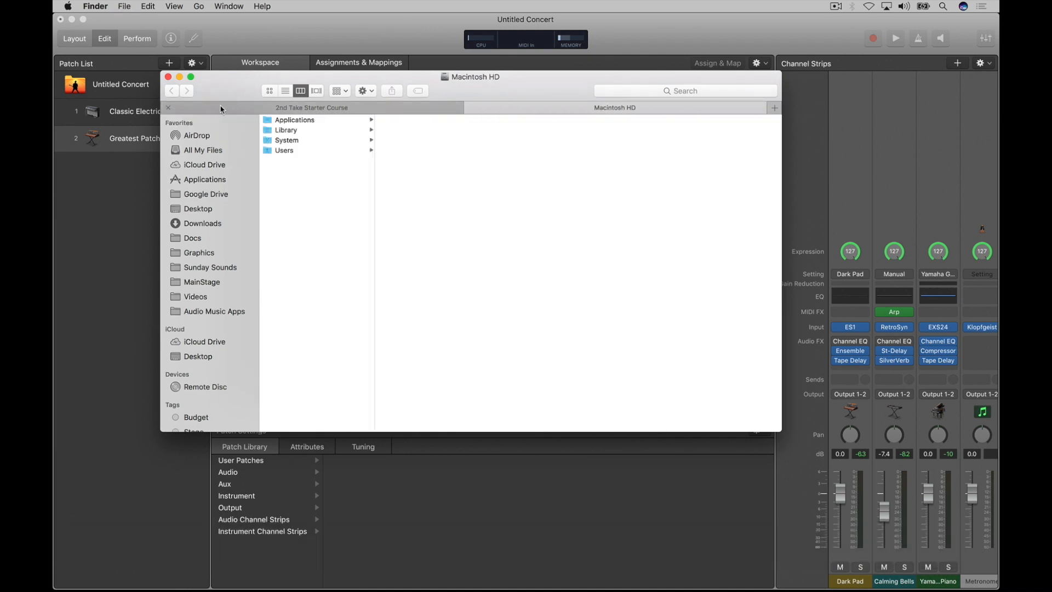
{"action": "left_click", "coordinate": [169, 109]}
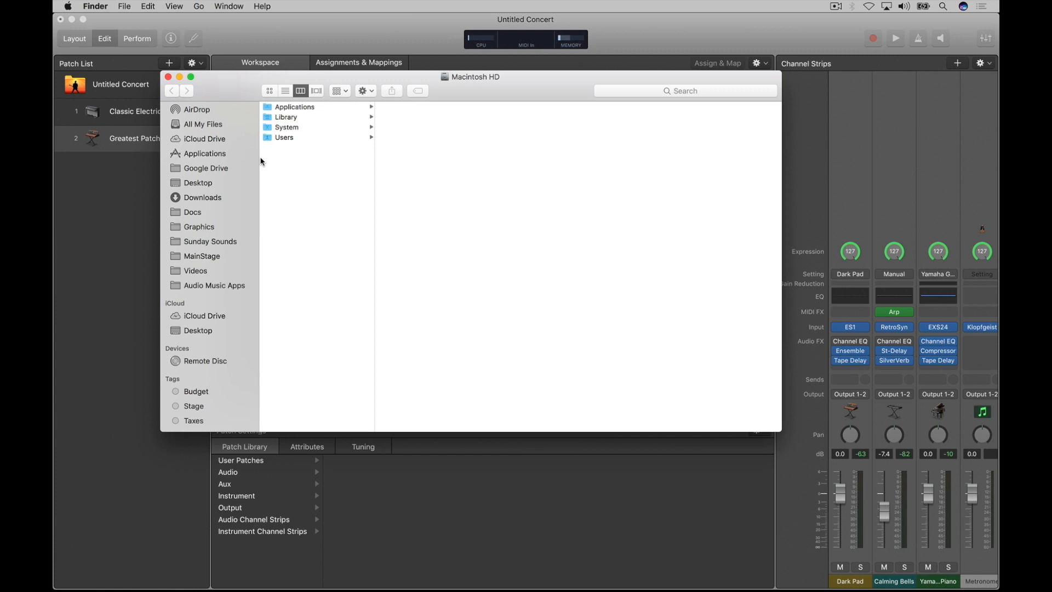
Step: Check in the Finder preferences which location new Finder windows show
{"action": "left_click", "coordinate": [95, 6]}
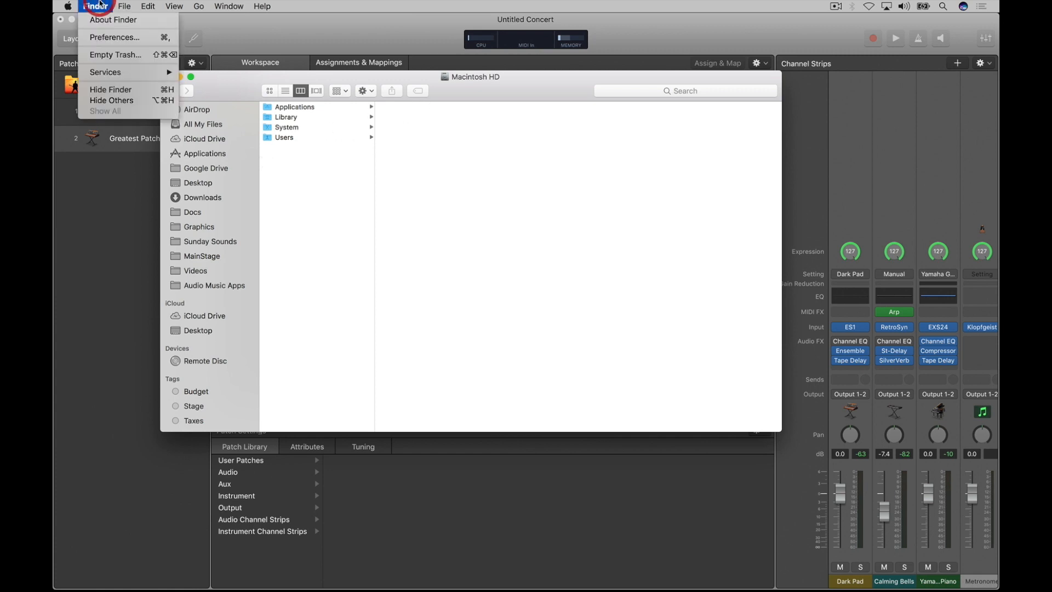
{"action": "left_click", "coordinate": [108, 39]}
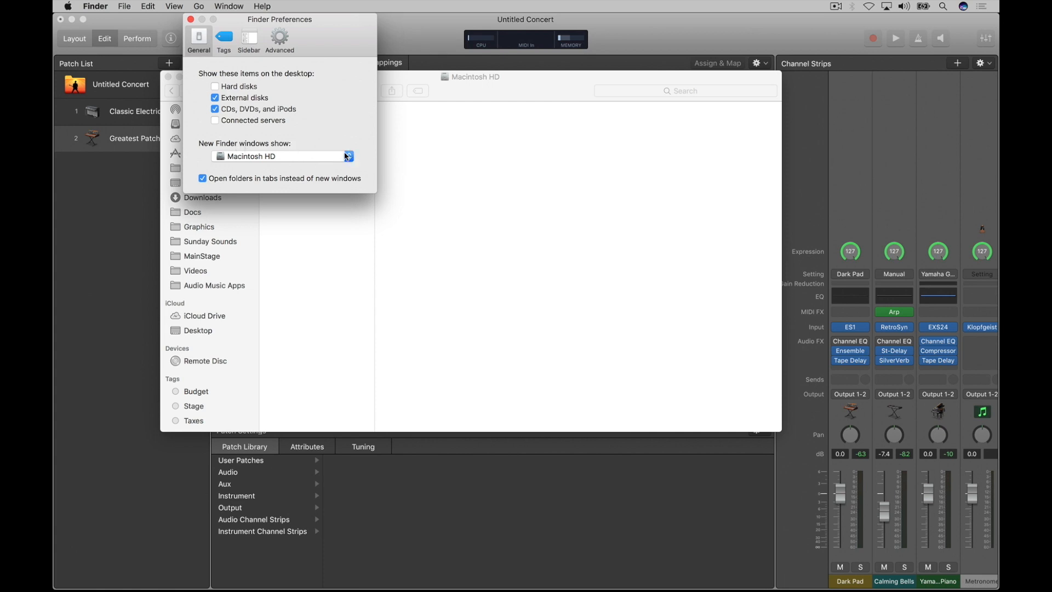
{"action": "left_click", "coordinate": [191, 19]}
Step: Browse from Macintosh HD through Users and the home folder to the Music folder
{"action": "left_click", "coordinate": [332, 247]}
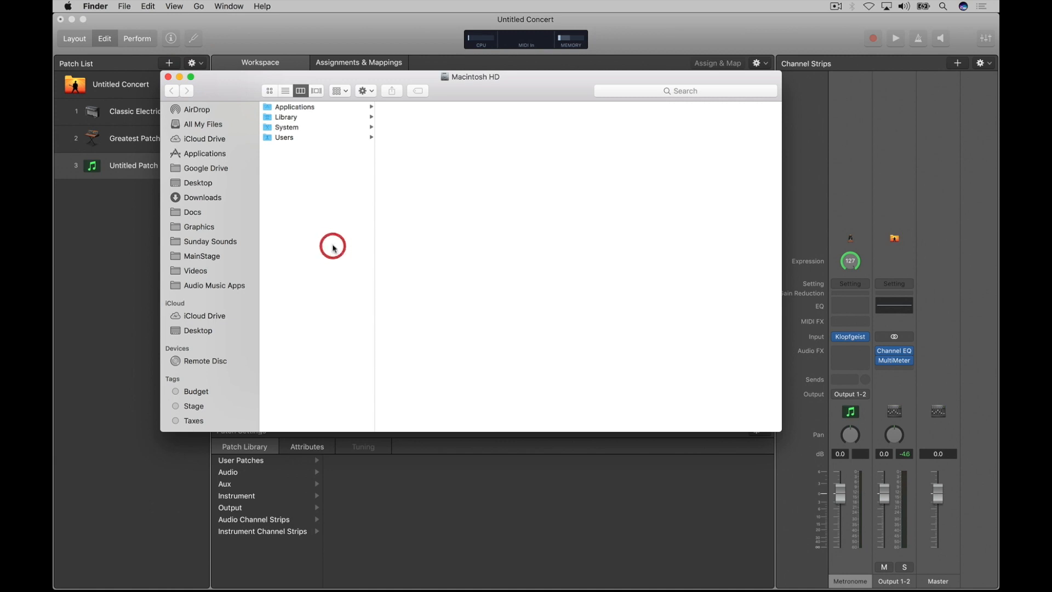
{"action": "left_click", "coordinate": [302, 179]}
{"action": "left_click", "coordinate": [291, 138]}
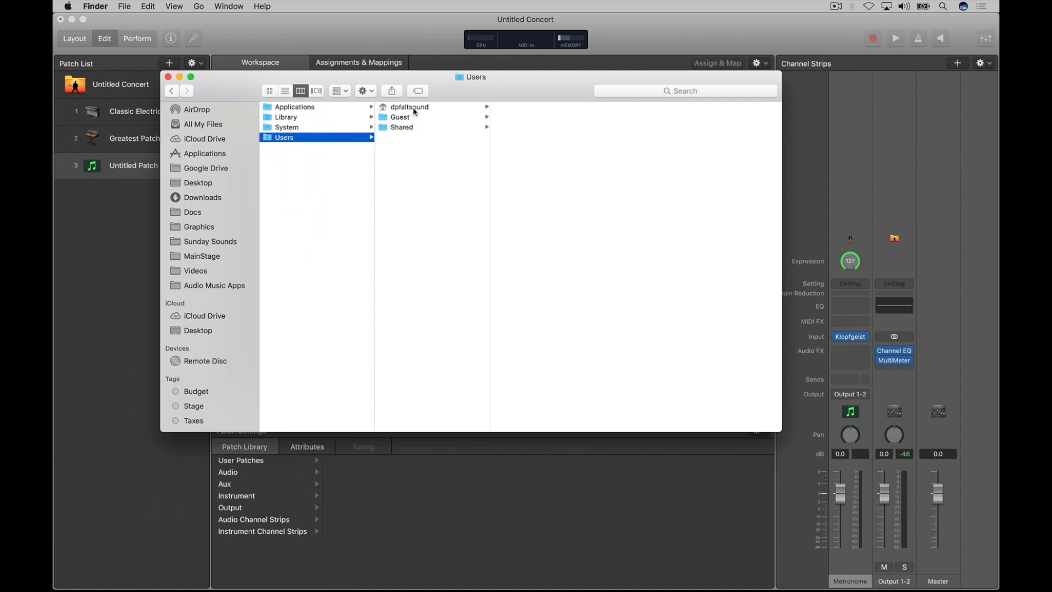
{"action": "left_click", "coordinate": [414, 110]}
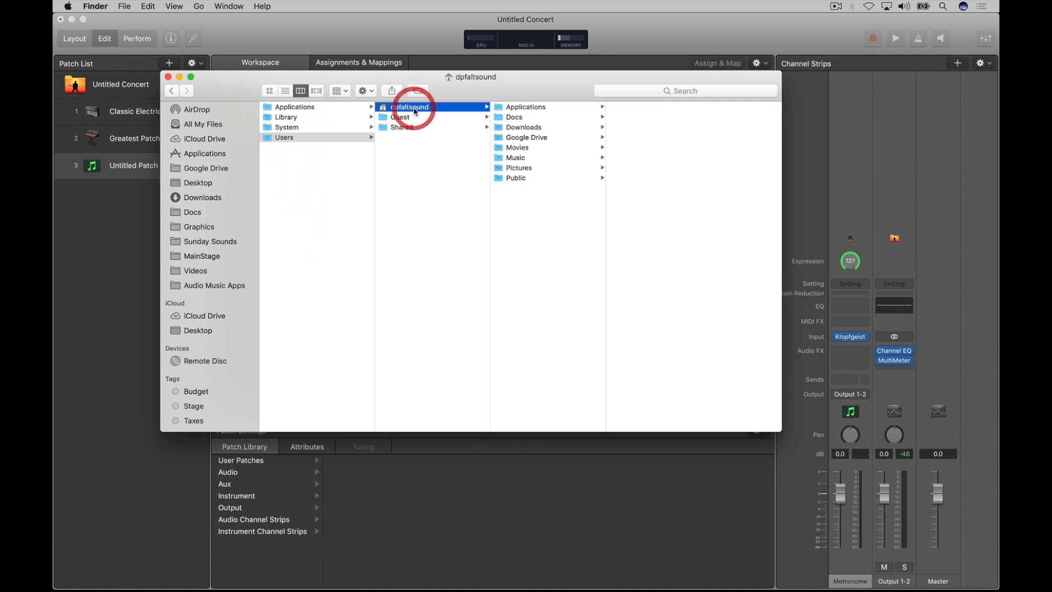
{"action": "left_click", "coordinate": [544, 161]}
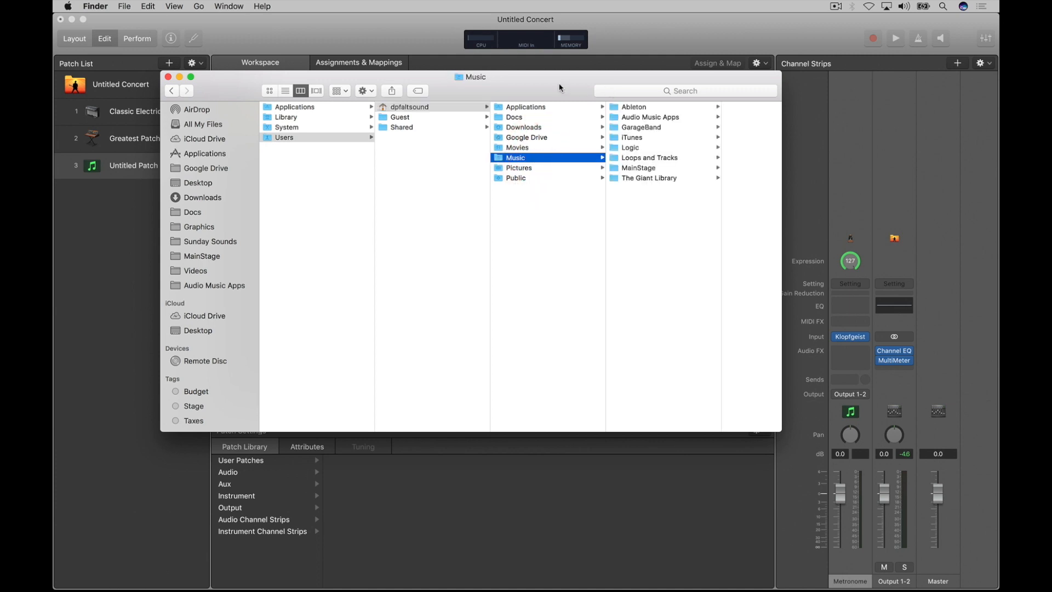
{"action": "left_click_drag", "start_coordinate": [559, 83], "coordinate": [366, 71]}
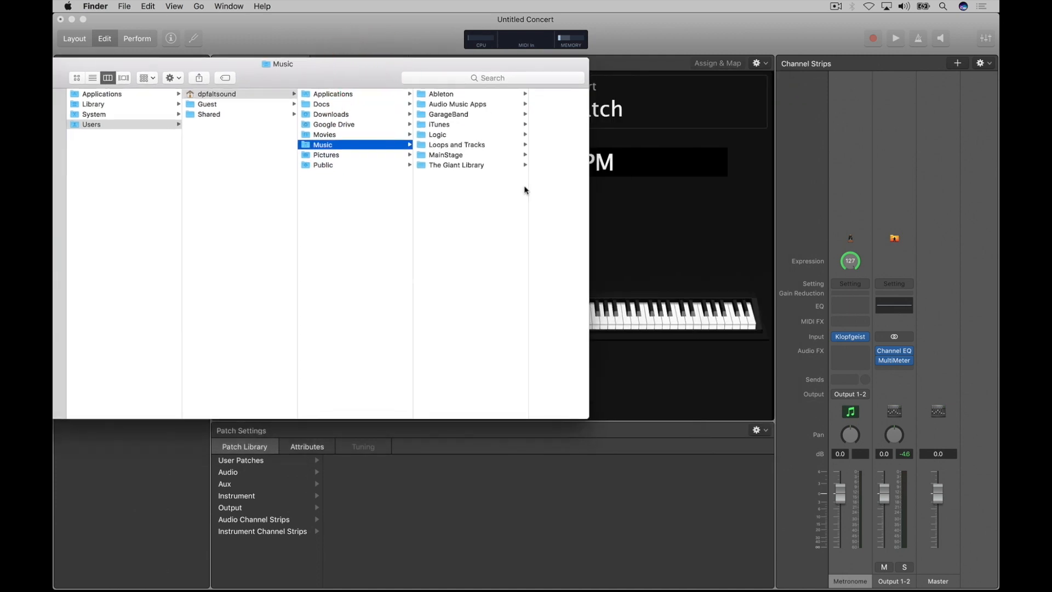
{"action": "left_click_drag", "start_coordinate": [385, 63], "coordinate": [443, 35]}
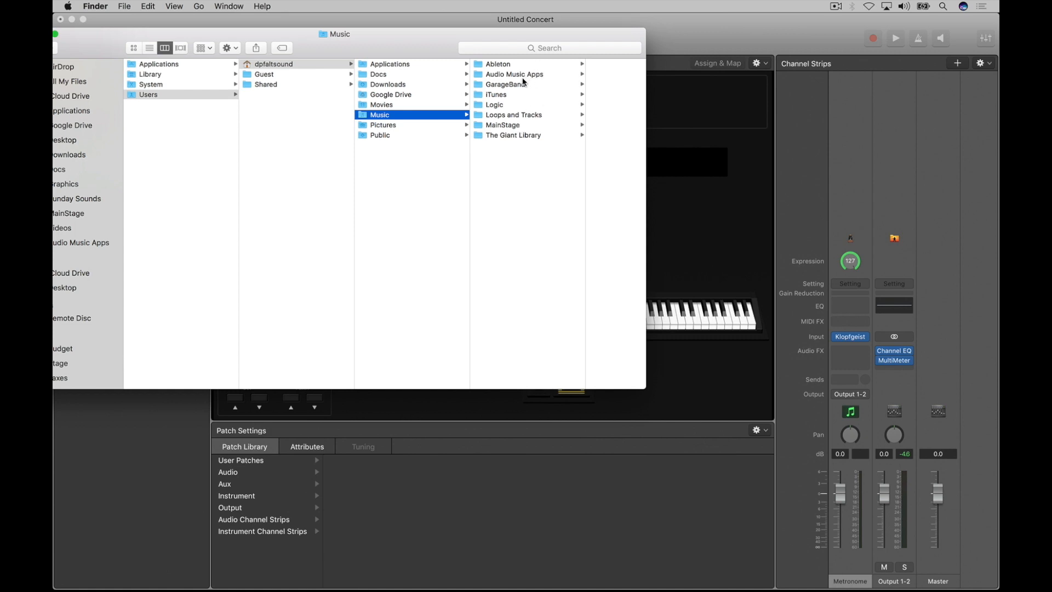
{"action": "left_click_drag", "start_coordinate": [437, 42], "coordinate": [599, 19]}
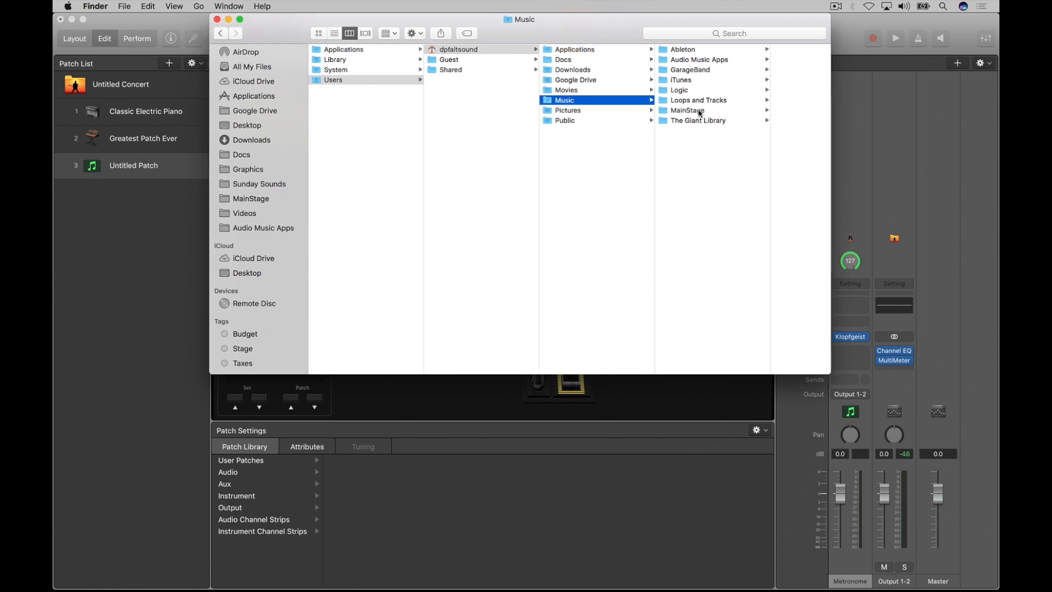
{"action": "left_click_drag", "start_coordinate": [700, 113], "coordinate": [574, 137]}
{"action": "mouse_move", "coordinate": [707, 62]}
{"action": "left_mouse_down"}
{"action": "mouse_move", "coordinate": [587, 82]}
{"action": "mouse_move", "coordinate": [291, 175]}
{"action": "mouse_move", "coordinate": [269, 230]}
{"action": "mouse_move", "coordinate": [707, 60]}
{"action": "left_mouse_up"}
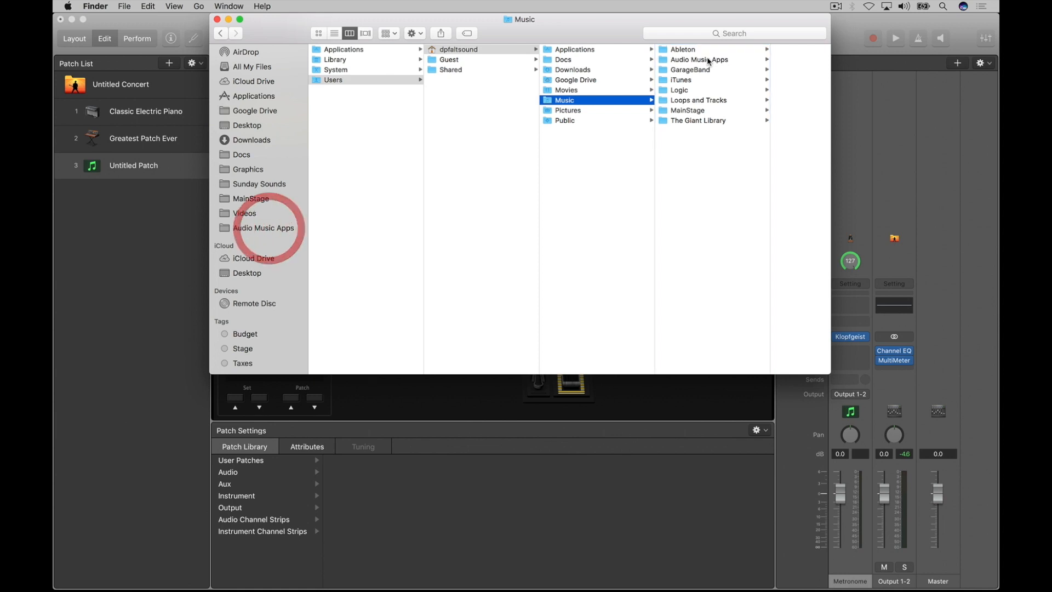
{"action": "left_click_drag", "start_coordinate": [592, 35], "coordinate": [588, 66]}
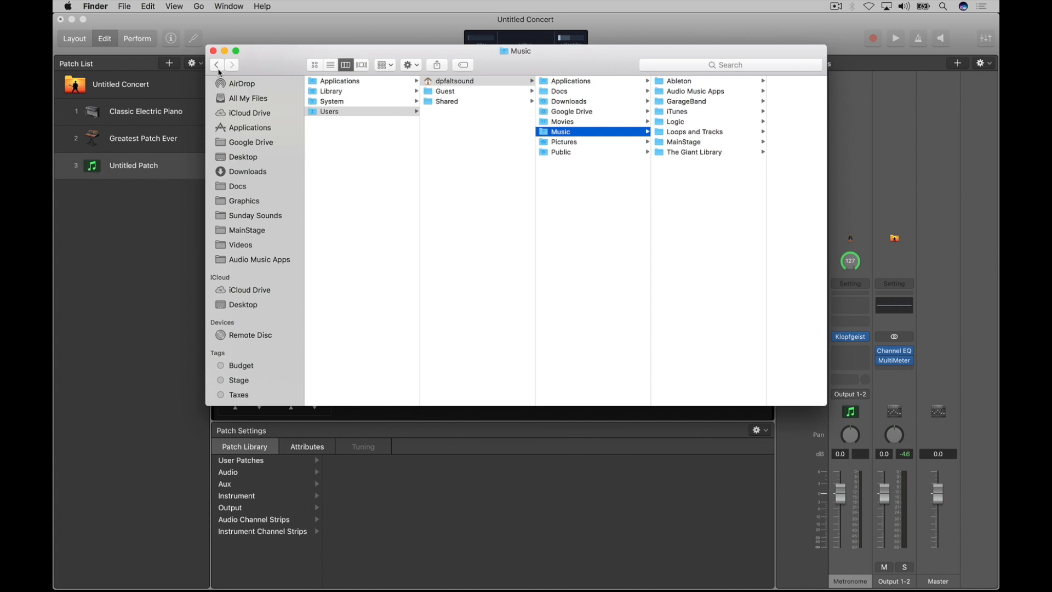
Step: Open the MainStage folder inside the Music folder to view the concert files and folders it contains
{"action": "left_click", "coordinate": [708, 142]}
{"action": "left_click_drag", "start_coordinate": [619, 66], "coordinate": [499, 73]}
{"action": "left_click", "coordinate": [624, 187]}
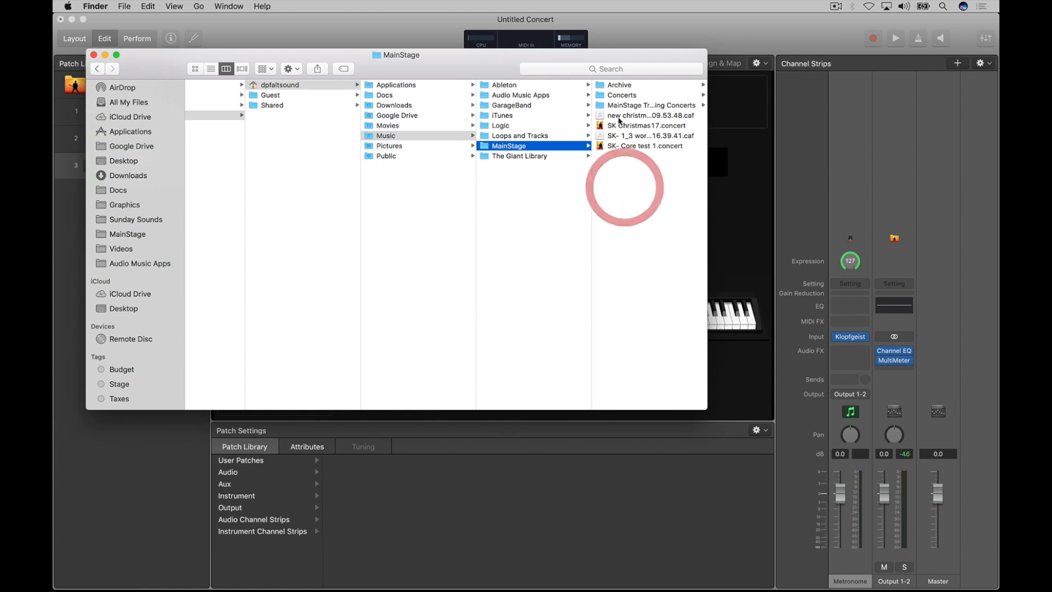
{"action": "left_click", "coordinate": [638, 179], "text": "ctrl"}
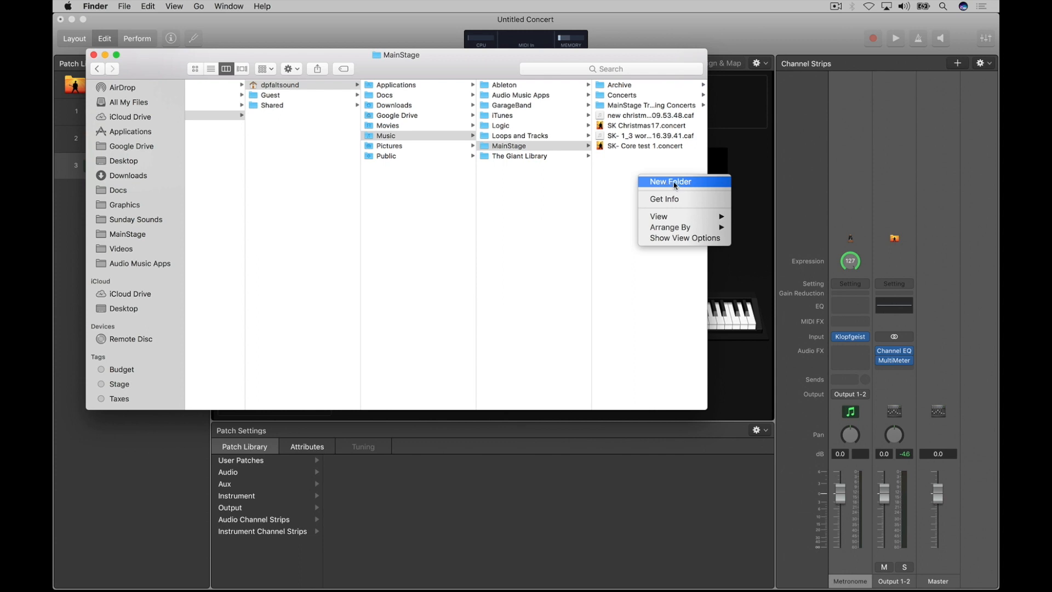
{"action": "left_click", "coordinate": [627, 171]}
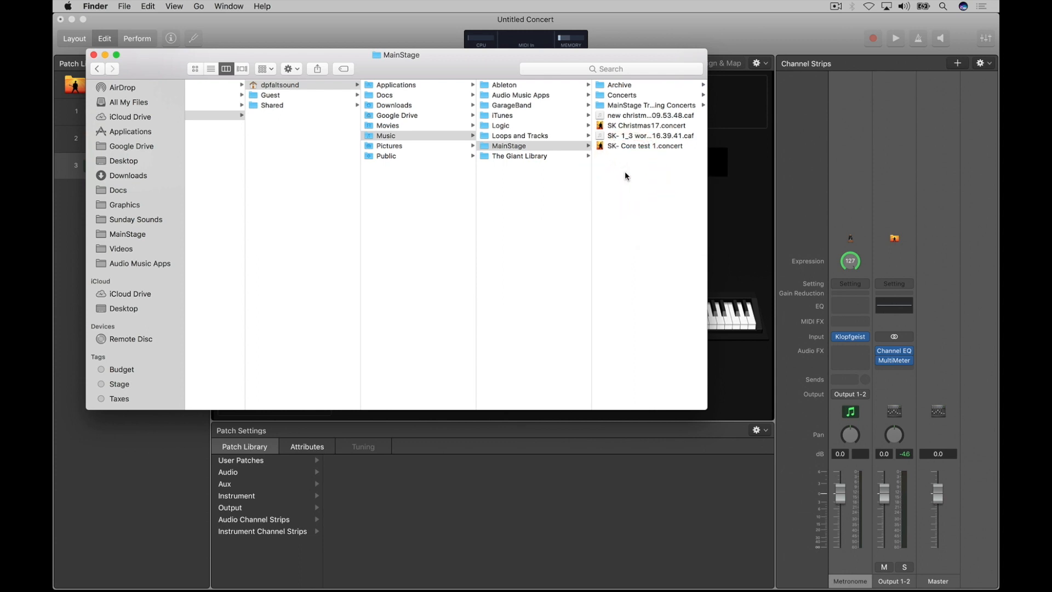
{"action": "left_click", "coordinate": [641, 169], "text": "ctrl"}
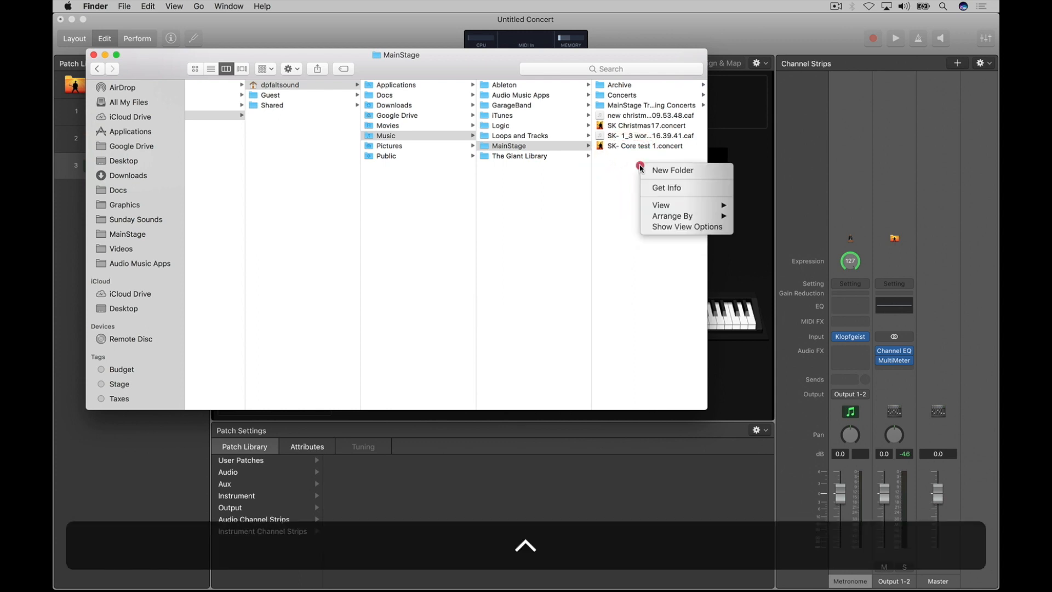
{"action": "left_click", "coordinate": [599, 175]}
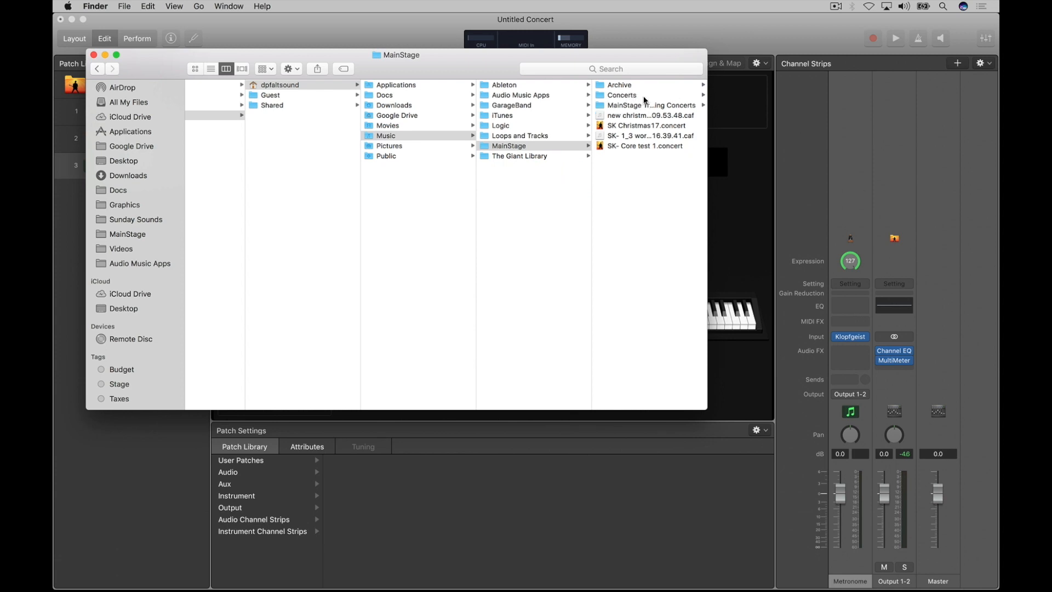
Step: Close the Finder window, return to MainStage and choose the Concerts folder inside the MainStage folder as the concert's save location
{"action": "left_click", "coordinate": [94, 55]}
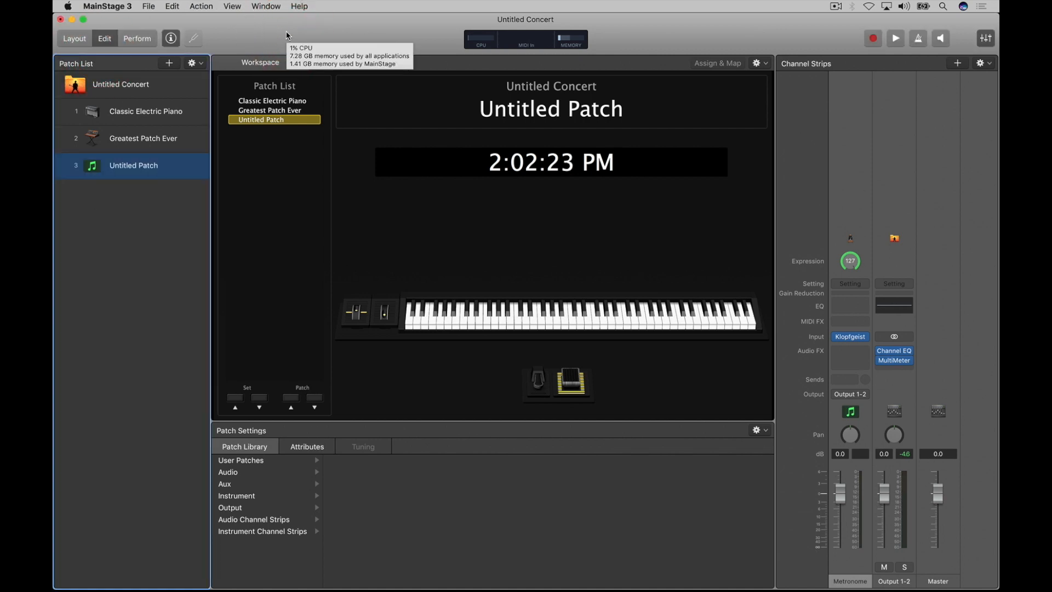
{"action": "left_click", "coordinate": [149, 7]}
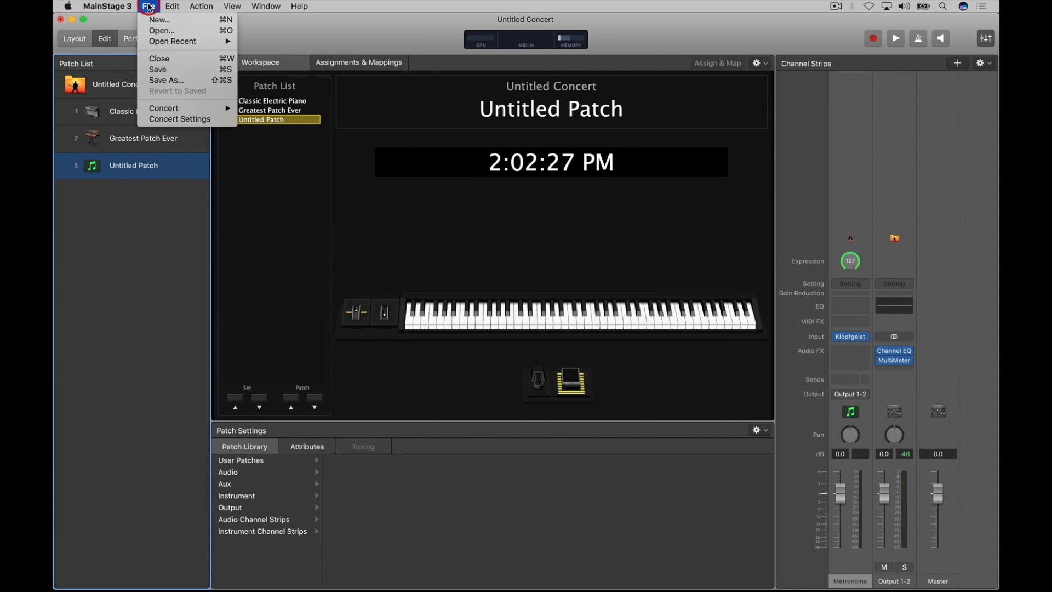
{"action": "left_click", "coordinate": [165, 70]}
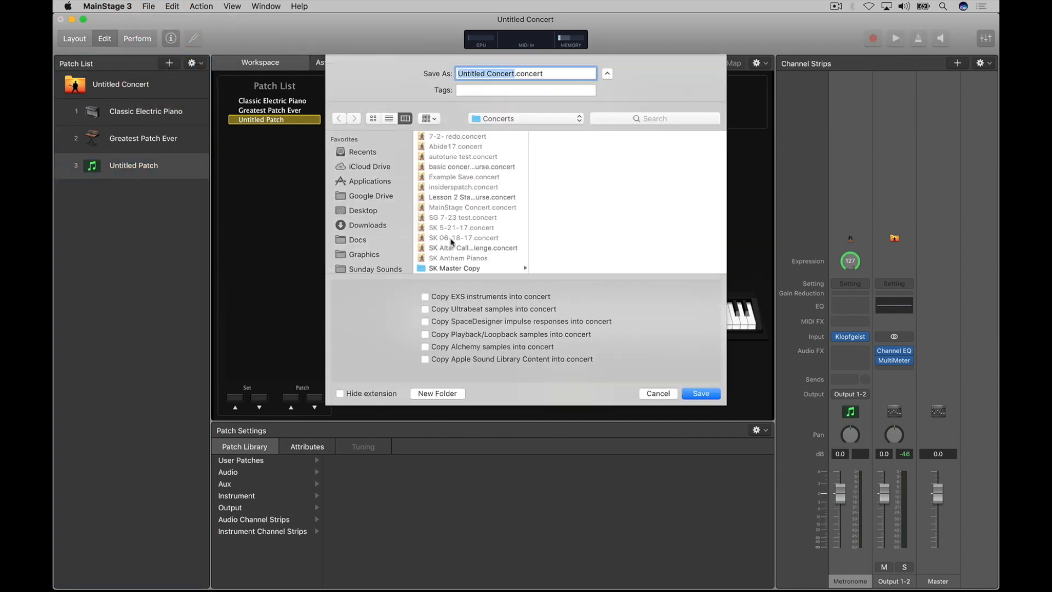
{"action": "scroll", "coordinate": [362, 241], "scroll_direction": "down", "scroll_amount": 5}
{"action": "left_click", "coordinate": [370, 172]}
{"action": "left_click", "coordinate": [461, 147]}
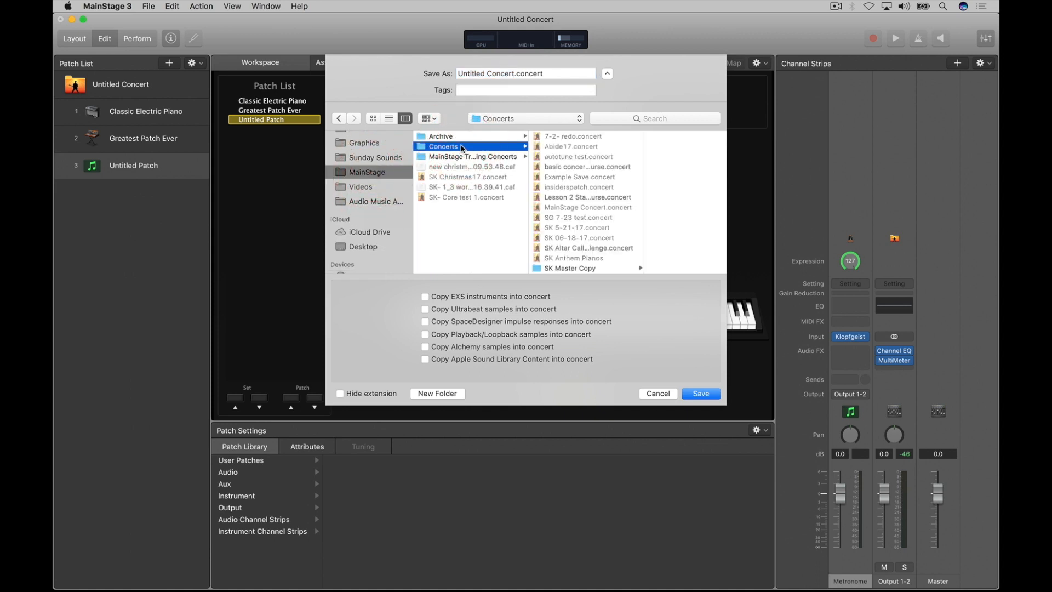
Step: Name the concert "Lesson 2 Starter Course" and save it, replacing the existing file of that name
{"action": "left_click", "coordinate": [514, 75]}
{"action": "key", "text": "BackSpace"}
{"action": "key", "text": "BackSpace"}
{"action": "key", "text": "BackSpace"}
{"action": "key", "text": "BackSpace"}
{"action": "key", "text": "BackSpace"}
{"action": "key", "text": "BackSpace"}
{"action": "key", "text": "BackSpace"}
{"action": "key", "text": "BackSpace"}
{"action": "key", "text": "BackSpace"}
{"action": "key", "text": "BackSpace"}
{"action": "key", "text": "BackSpace"}
{"action": "key", "text": "BackSpace"}
{"action": "key", "text": "BackSpace"}
{"action": "key", "text": "BackSpace"}
{"action": "key", "text": "BackSpace"}
{"action": "key", "text": "BackSpace"}
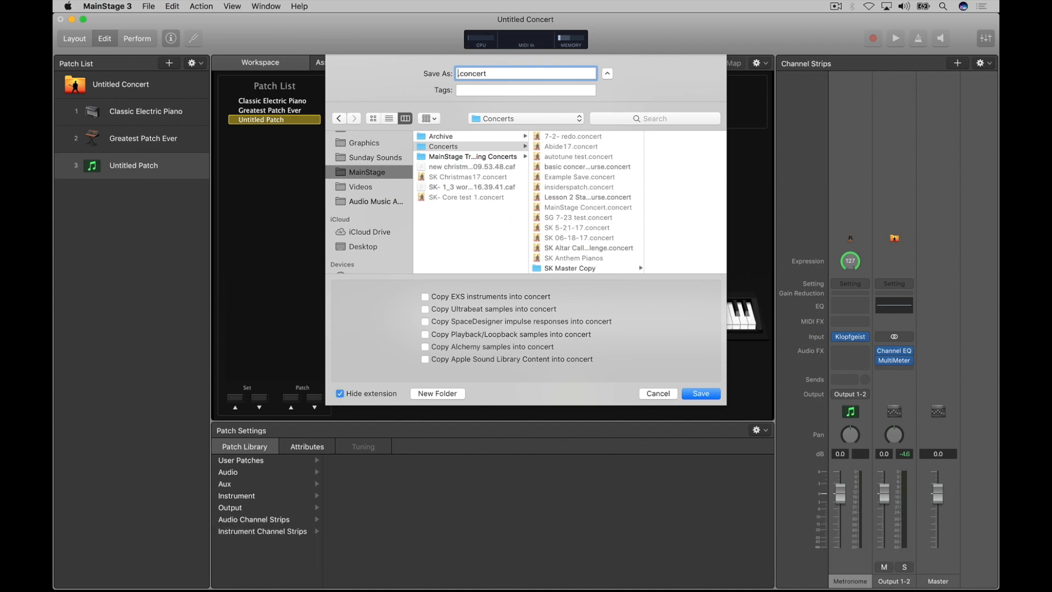
{"action": "type", "text": "Lesson 2 Starter Course"}
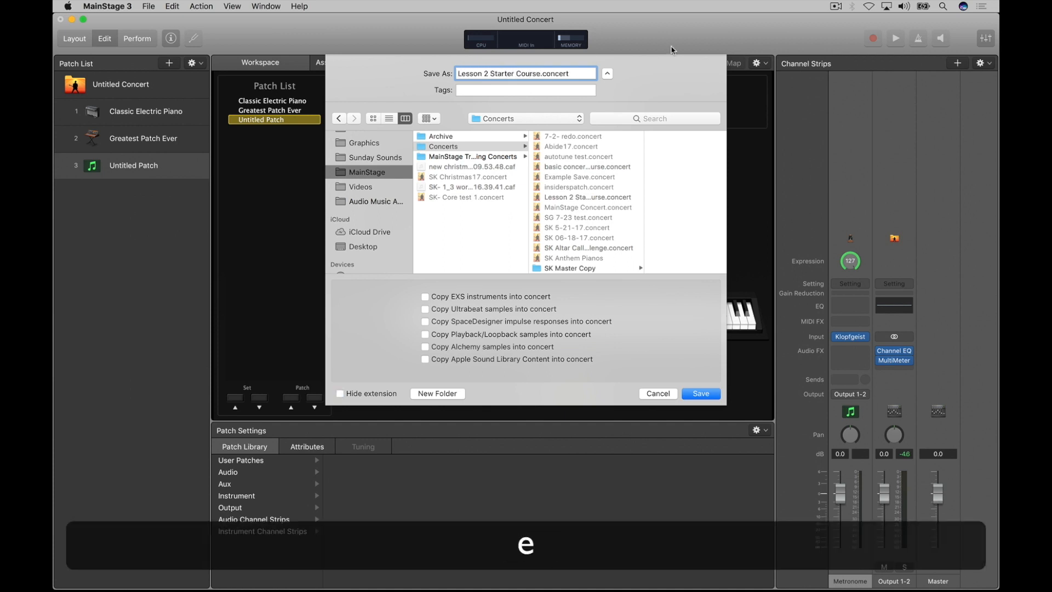
{"action": "left_click", "coordinate": [572, 73]}
{"action": "left_click", "coordinate": [705, 395]}
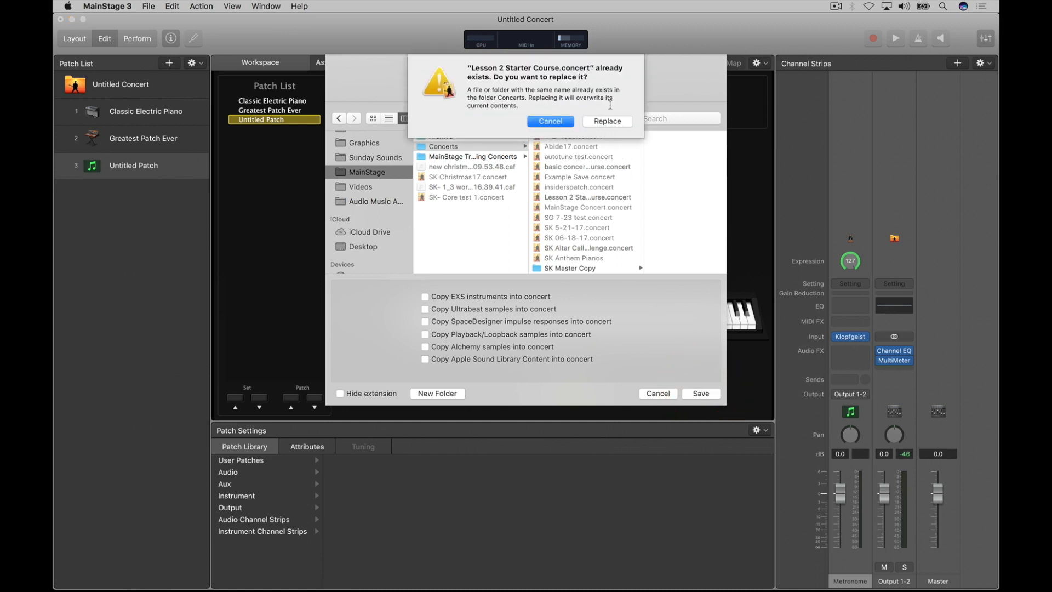
{"action": "left_click", "coordinate": [611, 122]}
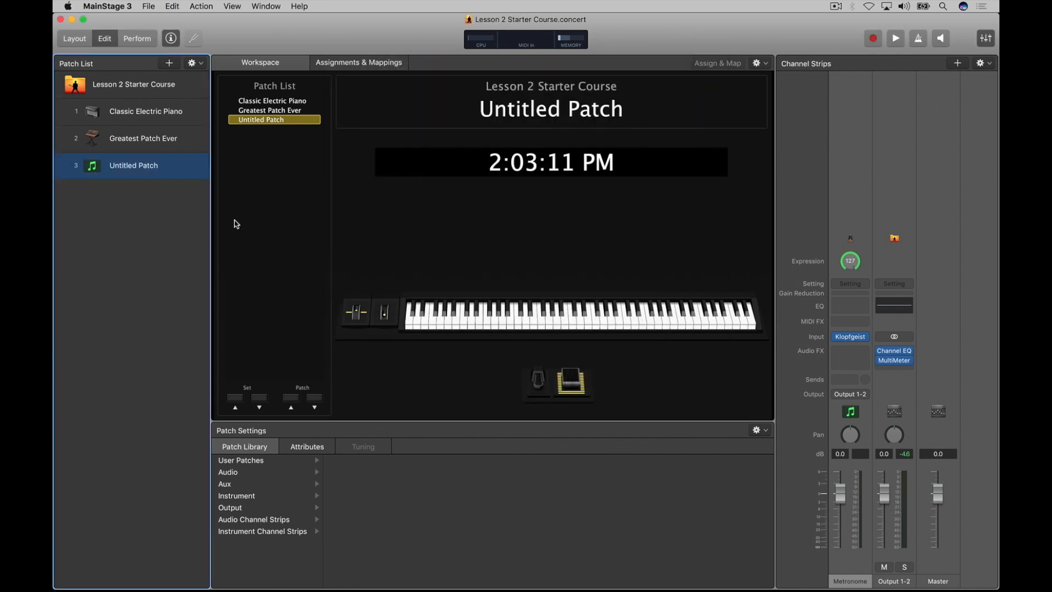
Step: Select the Classic Electric Piano patch in the saved concert's patch list
{"action": "left_click", "coordinate": [110, 211]}
{"action": "left_click", "coordinate": [132, 113]}
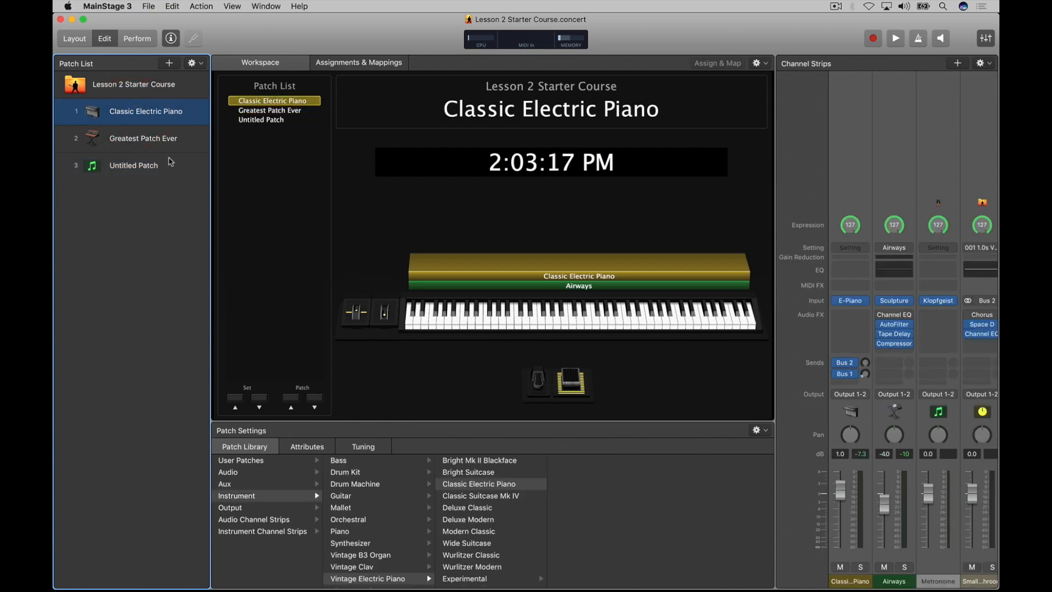
{"action": "left_click", "coordinate": [245, 37]}
{"action": "left_click", "coordinate": [255, 32]}
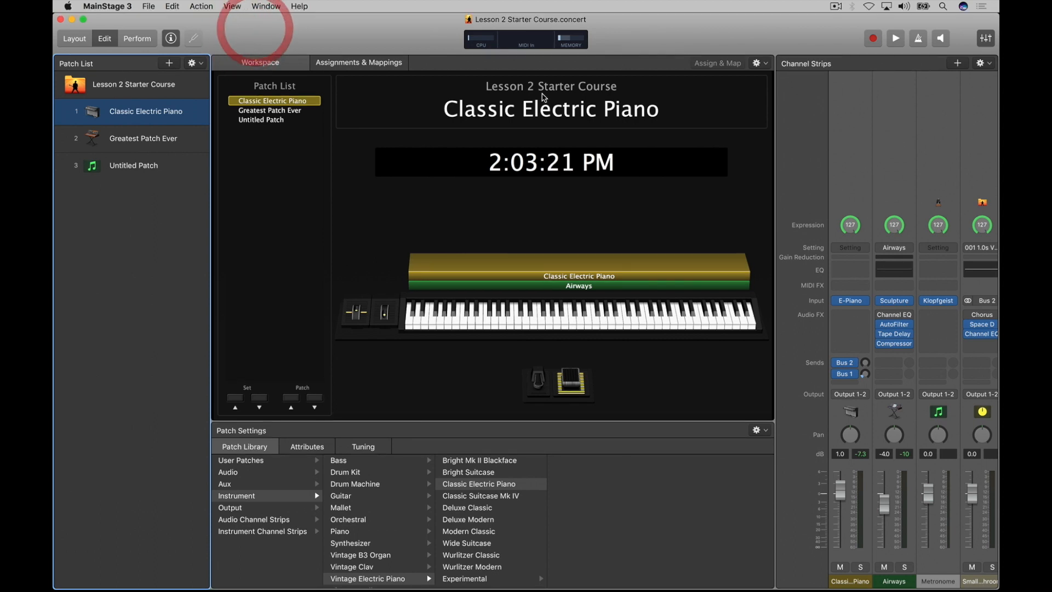